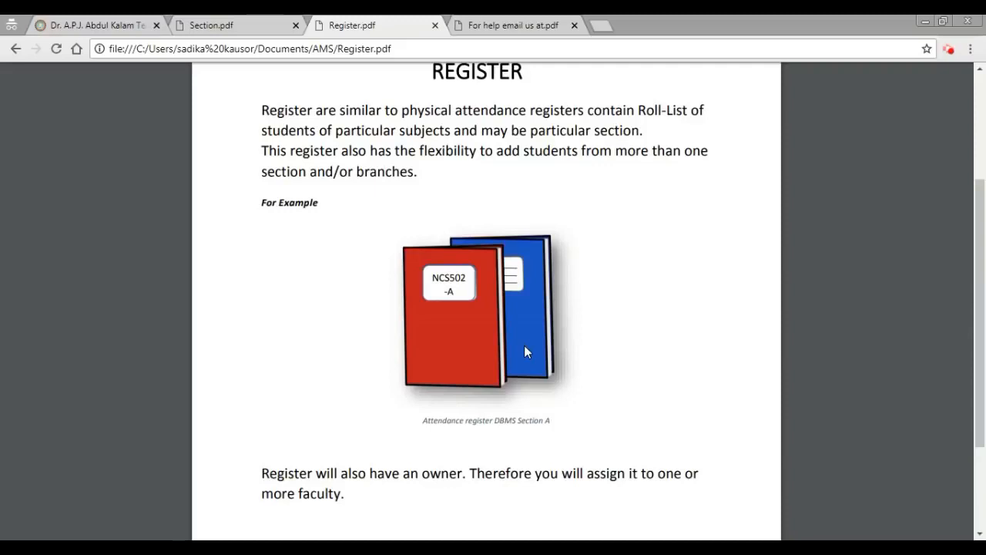
scroll(524, 346, down, 1)
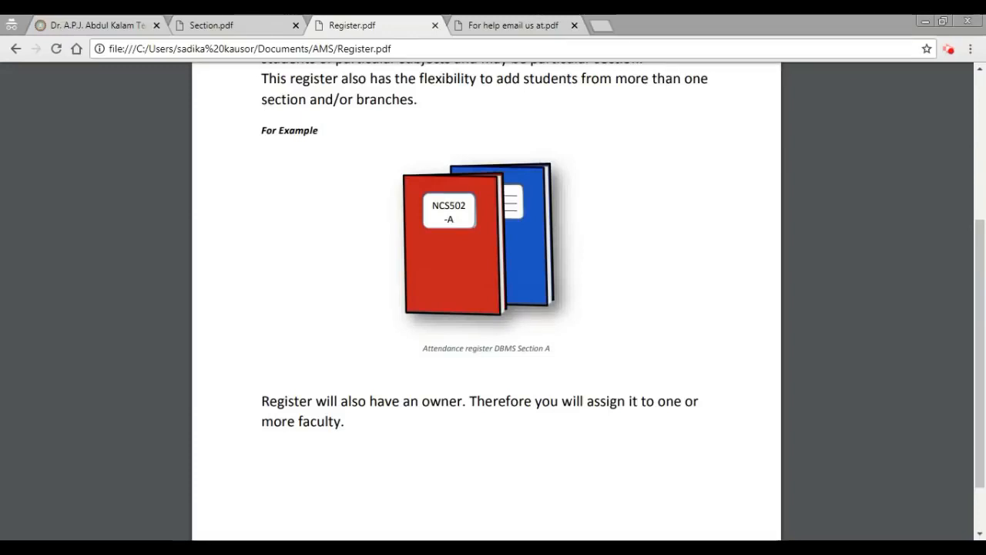
mouse_move(882, 107)
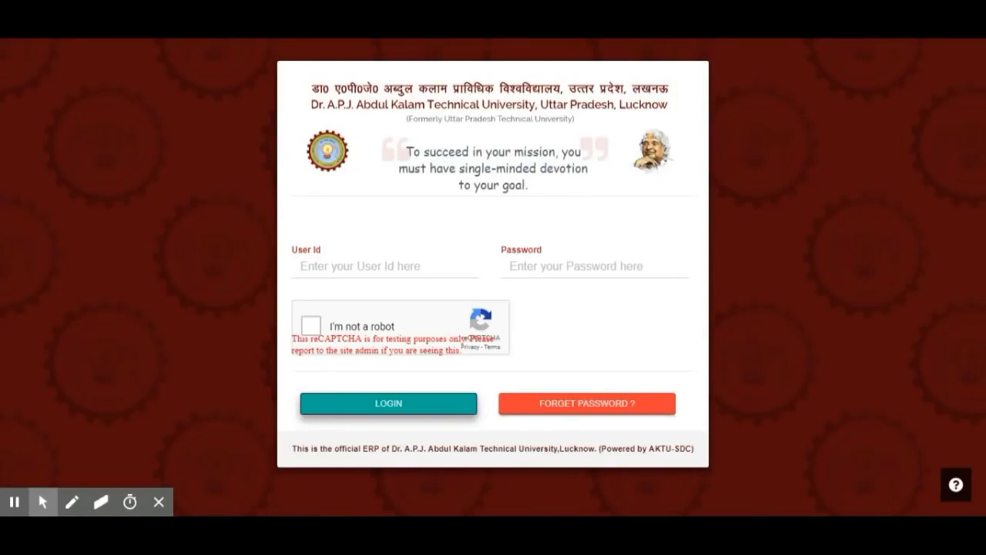
- Log in to the ERP with the college user ID and account password, ticking the captcha box
click(424, 264)
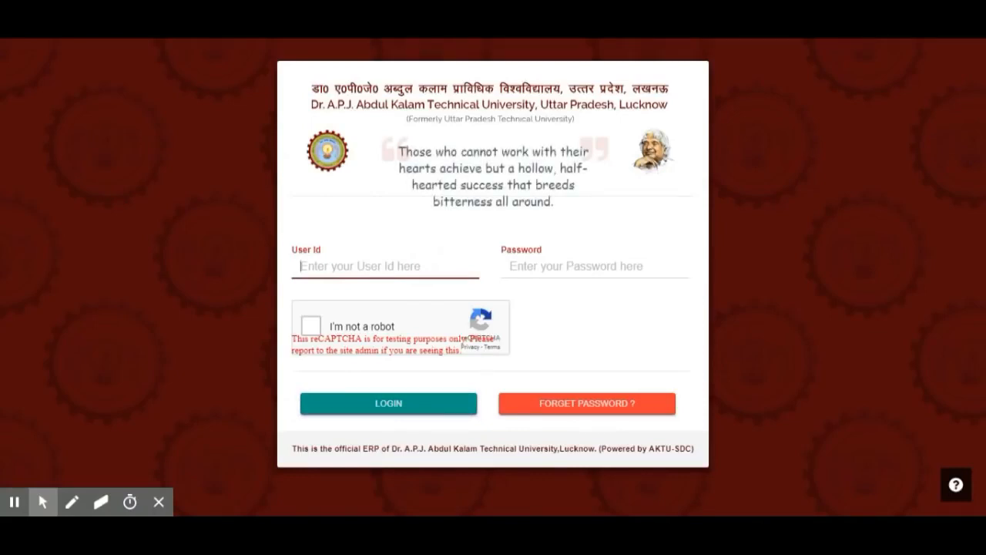
text(026)
key(BackSpace)
text(7)
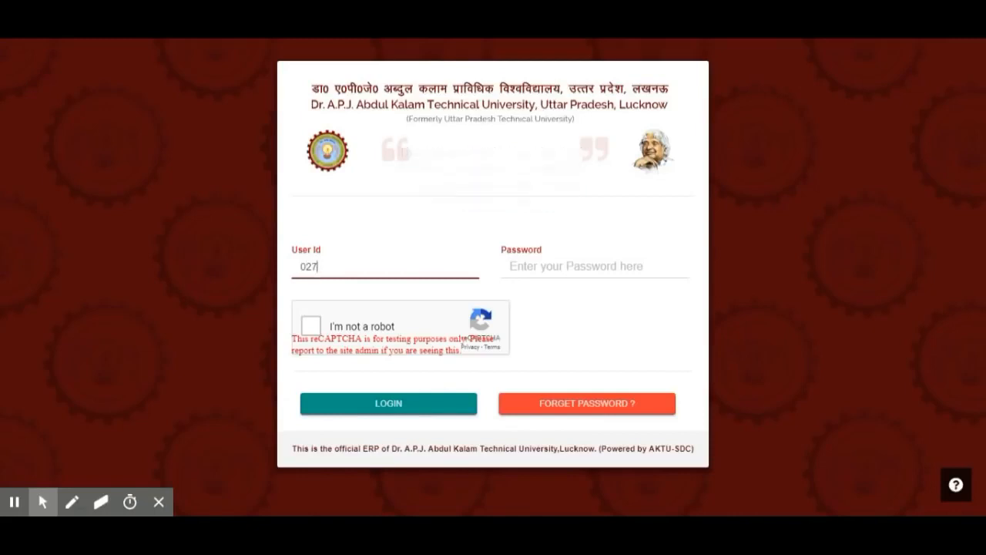
key(Tab)
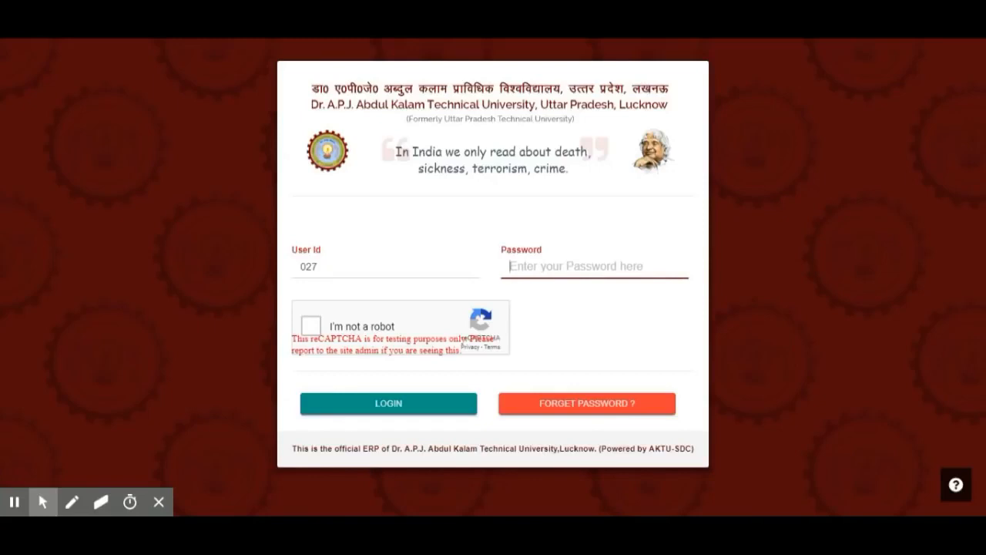
text(***)
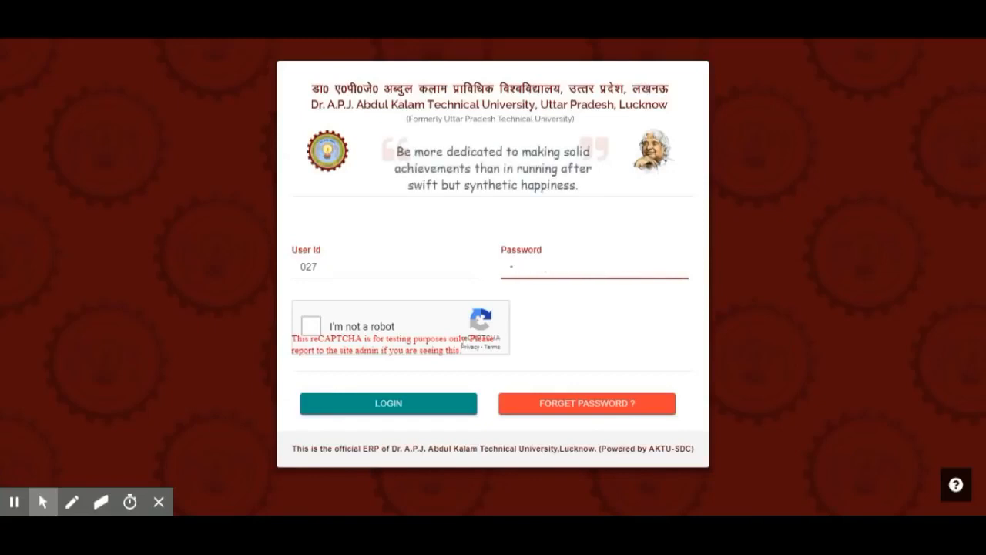
text(*****)
click(387, 328)
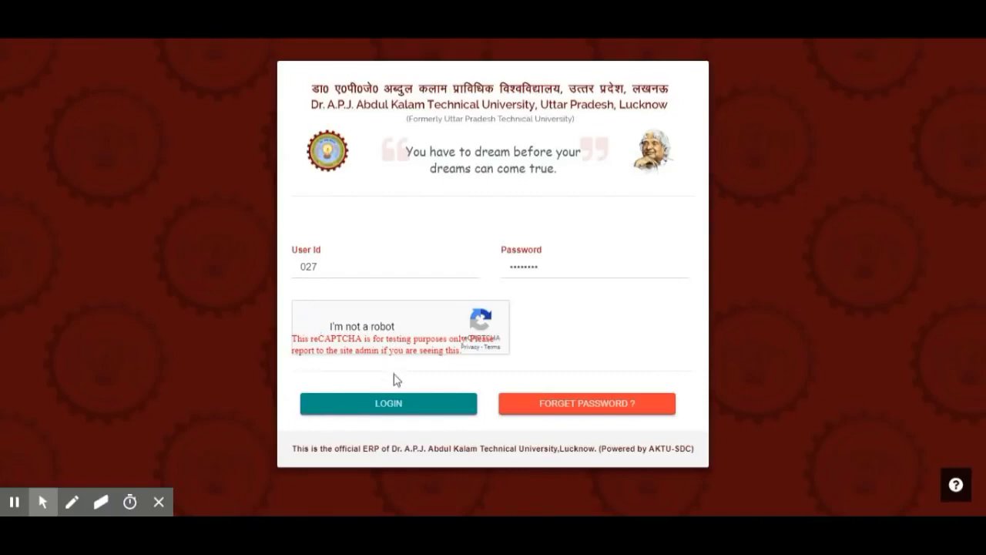
click(403, 406)
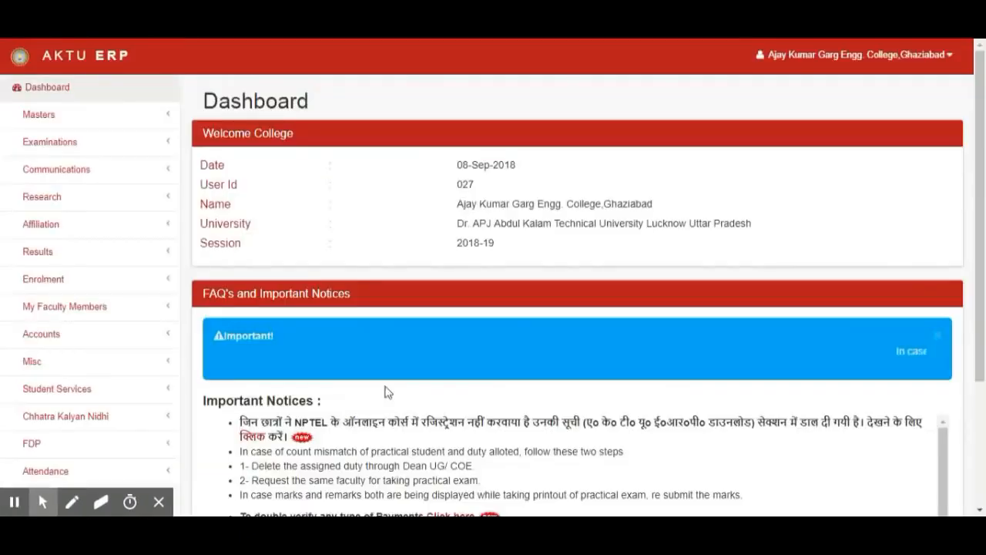
- Open the Section page under Attendance
scroll(292, 361, down, 2)
click(48, 303)
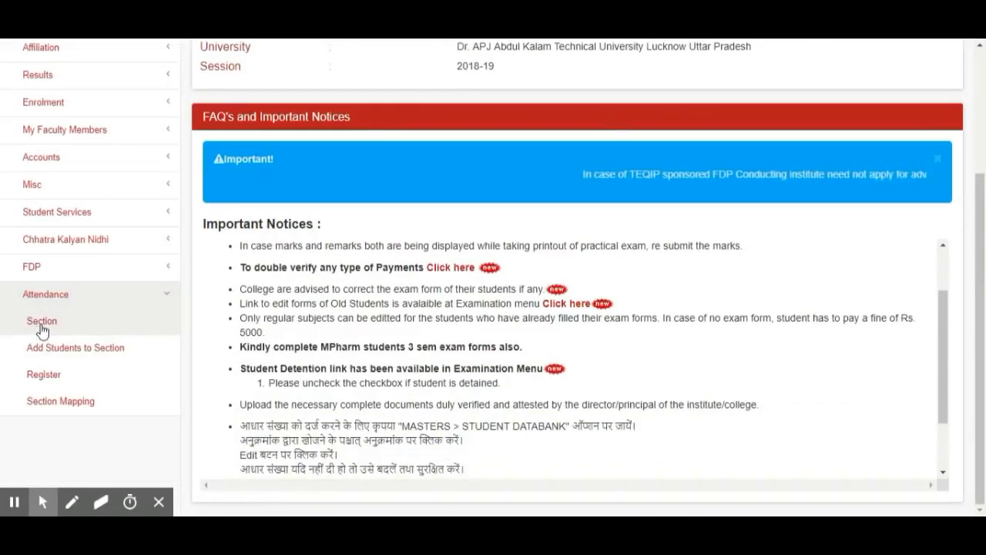
click(41, 328)
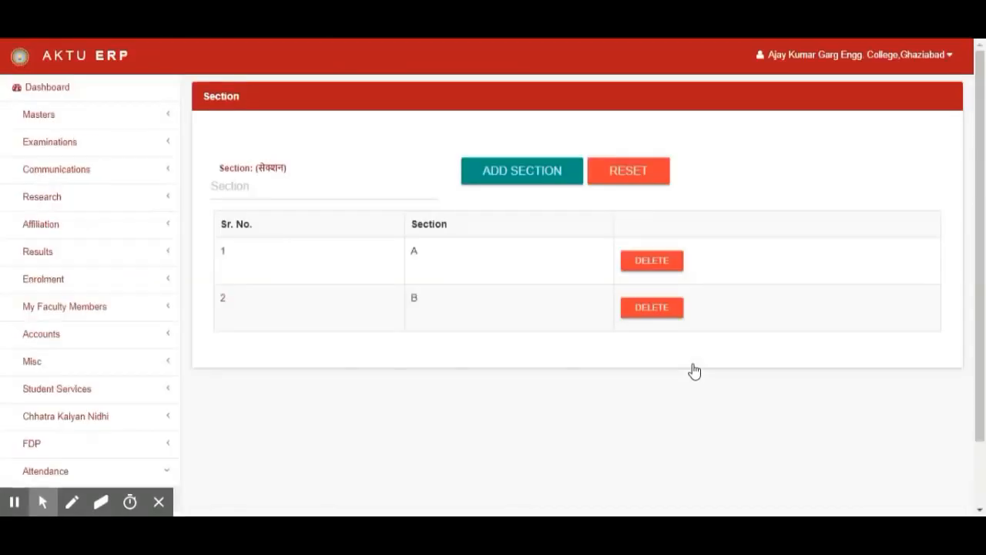
- Add a new section named C and close the confirmation
click(428, 260)
double_click(426, 257)
double_click(420, 297)
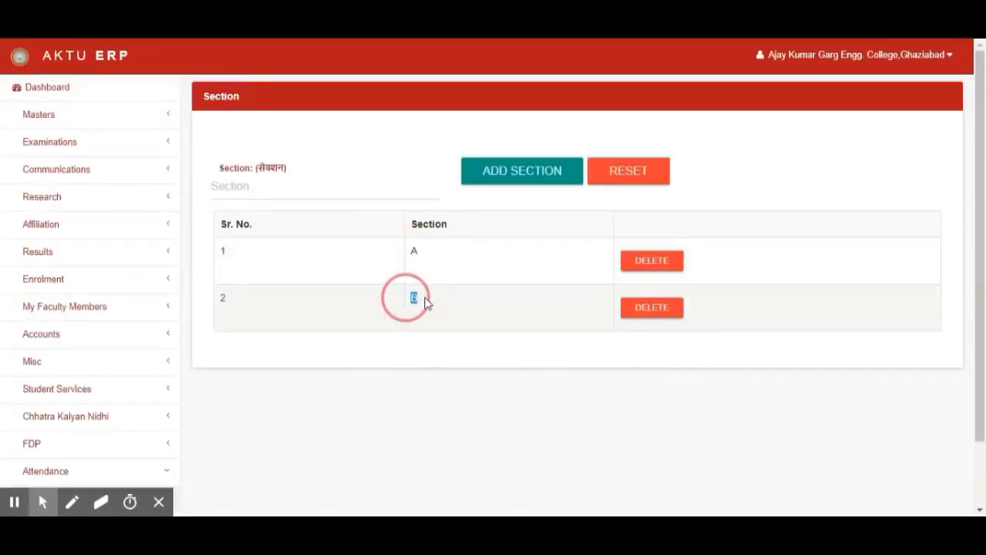
click(271, 187)
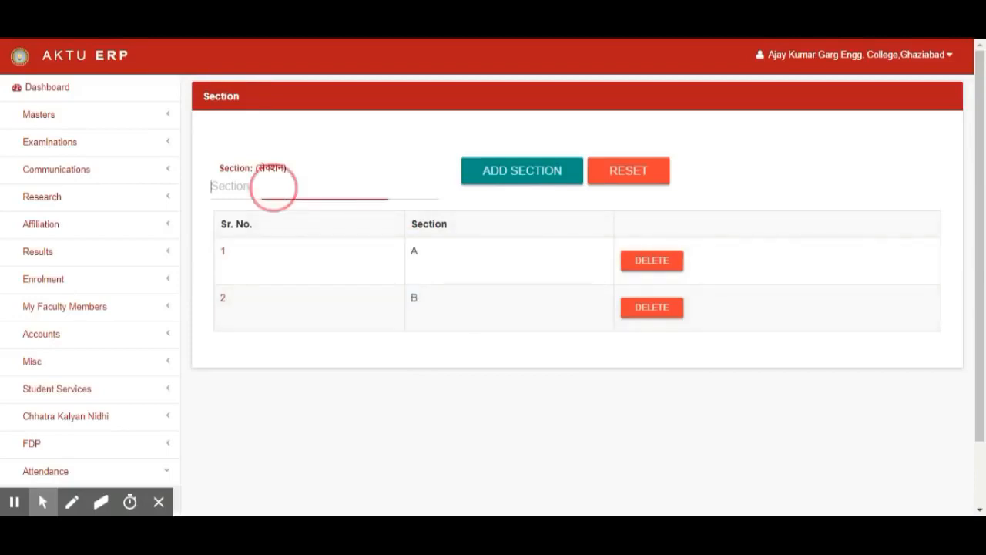
text(C)
click(521, 177)
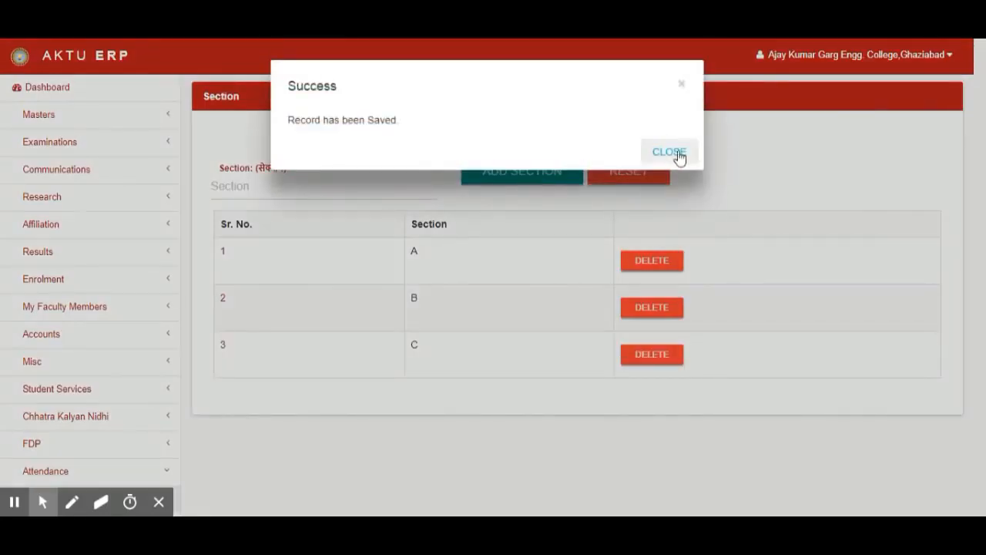
click(670, 155)
- Add a new section named D and close the confirmation
click(324, 179)
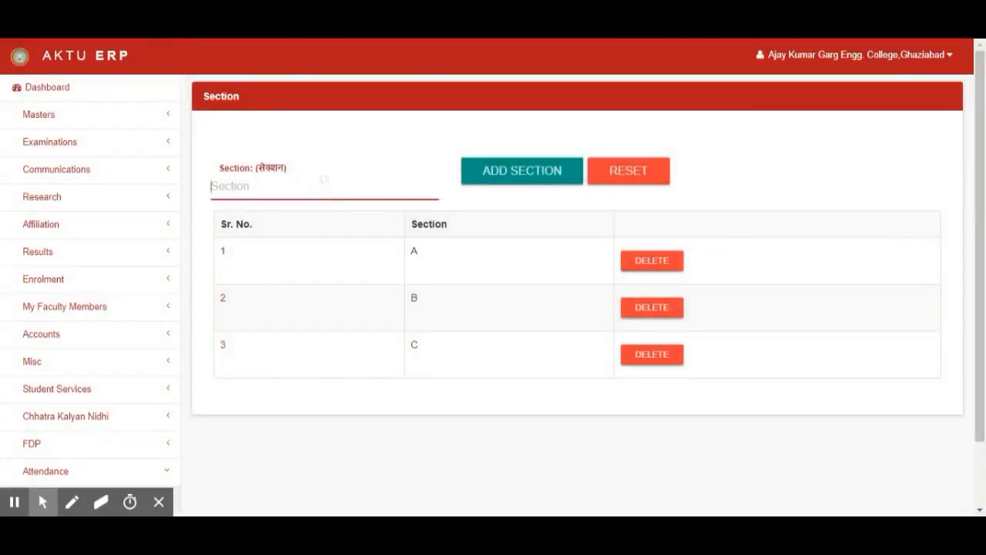
text(D)
click(483, 173)
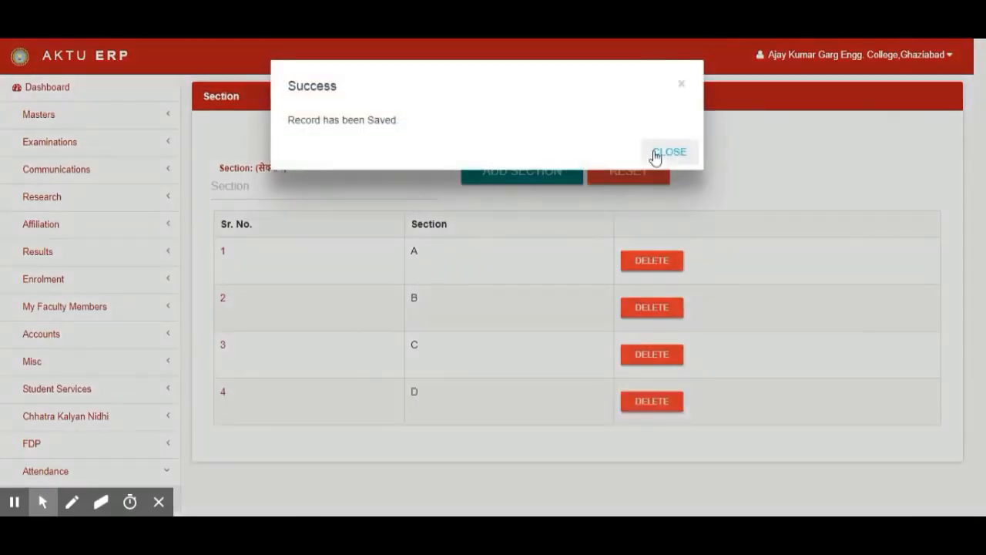
click(654, 154)
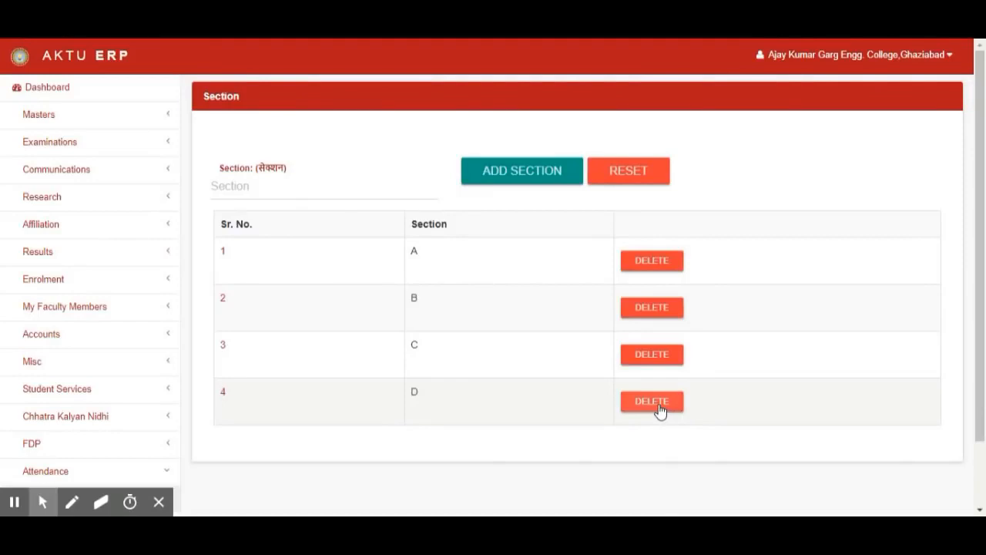
- Delete section D from the section list
click(658, 408)
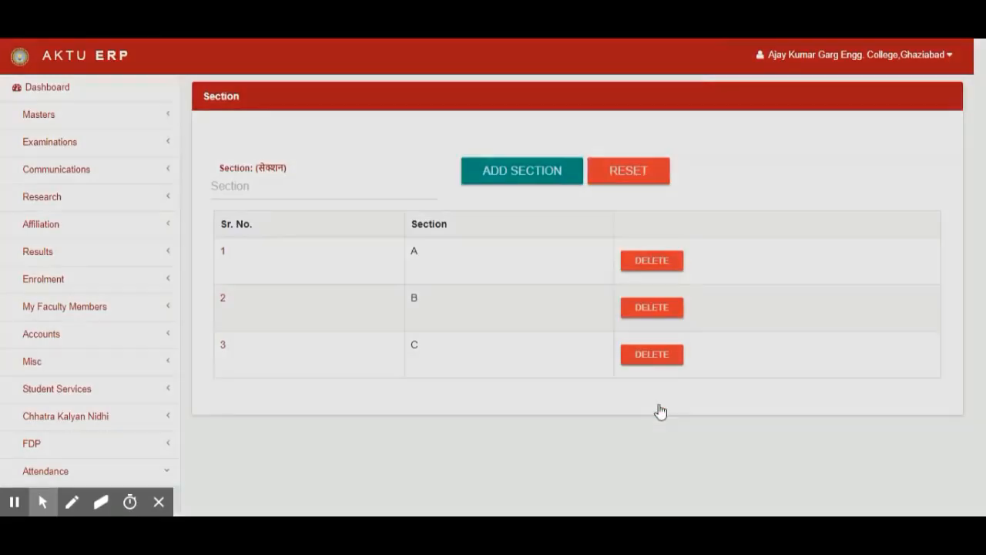
click(667, 151)
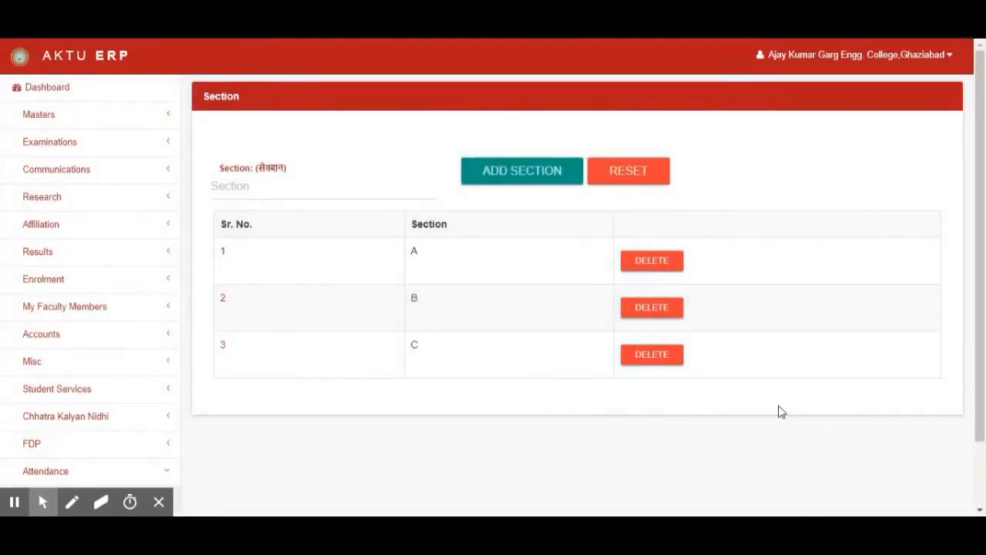
- Open the Section Mapping page under Attendance
scroll(780, 411, down, 1)
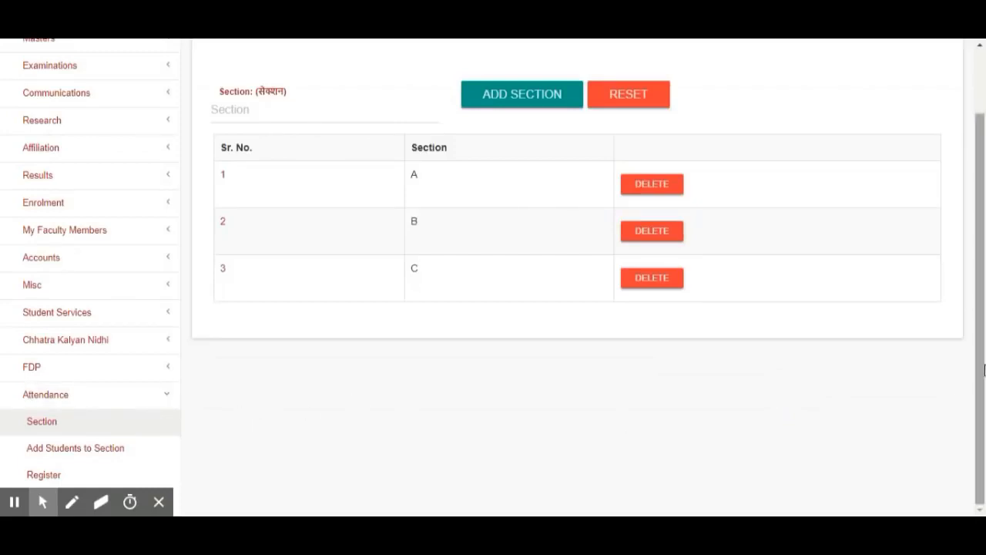
click(159, 501)
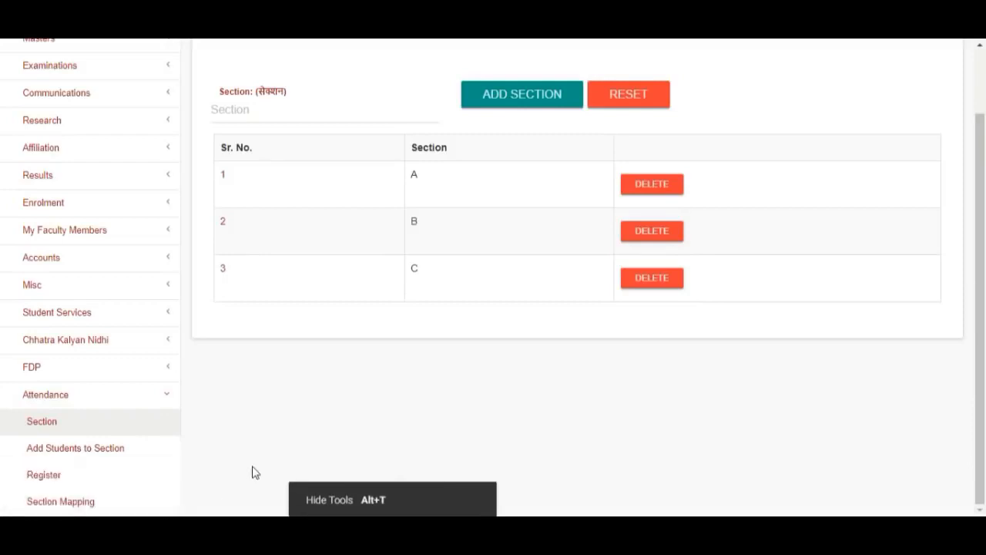
click(86, 504)
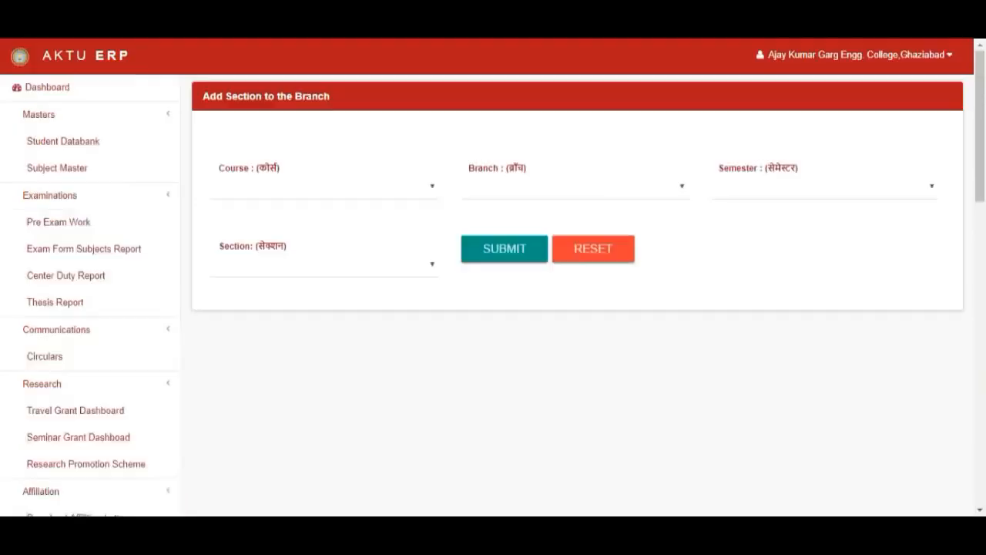
- Map section A to Bachelor of Technology, Computer Science and Engineering, semester 3
click(346, 198)
click(344, 221)
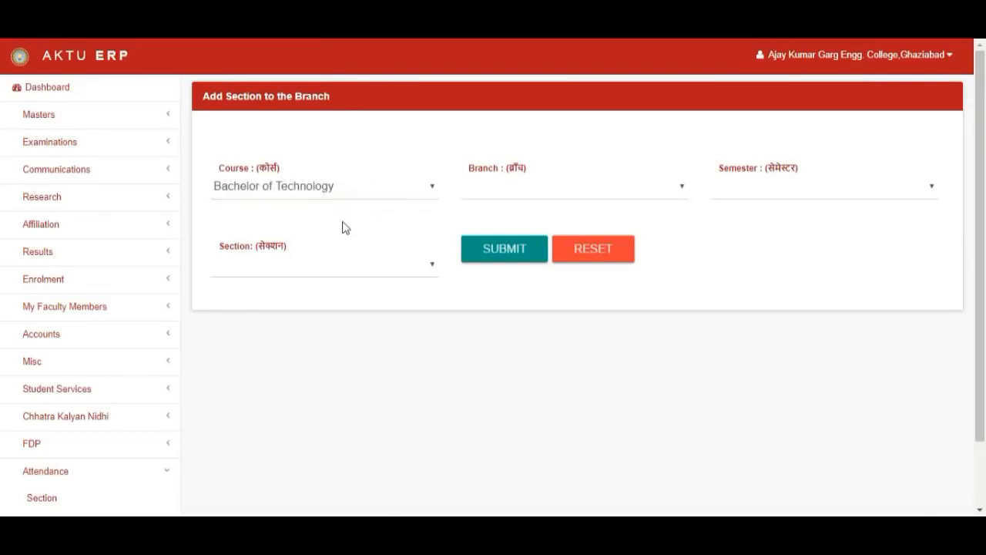
click(577, 201)
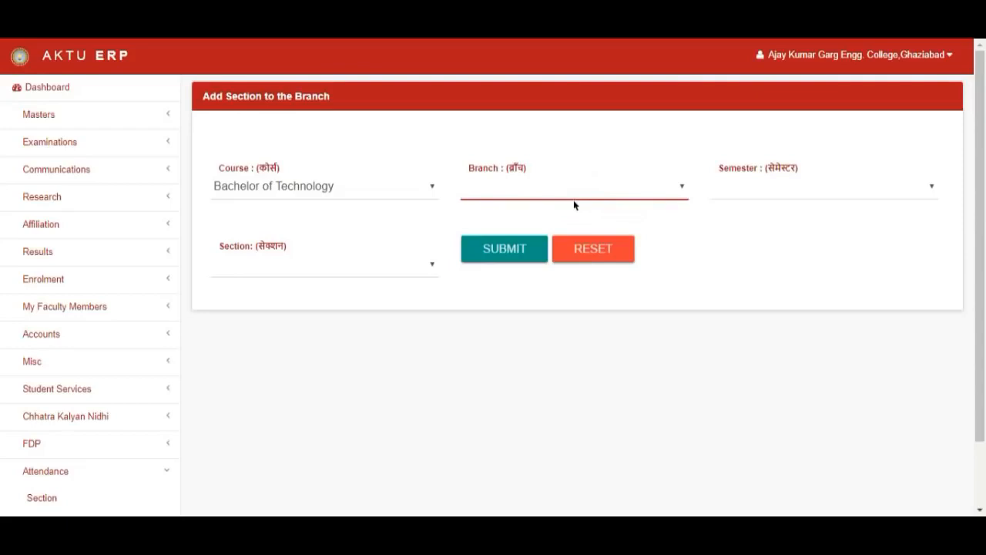
click(574, 205)
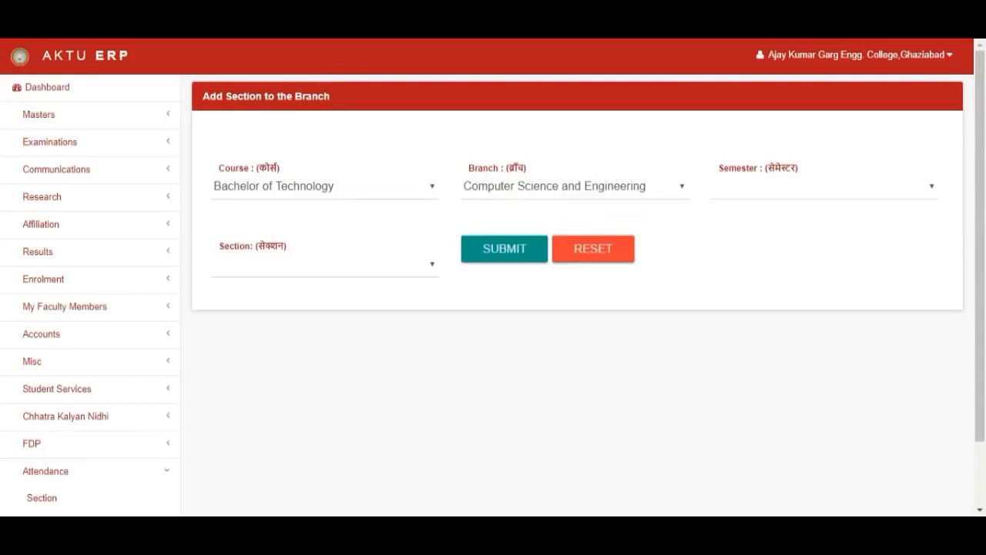
click(778, 197)
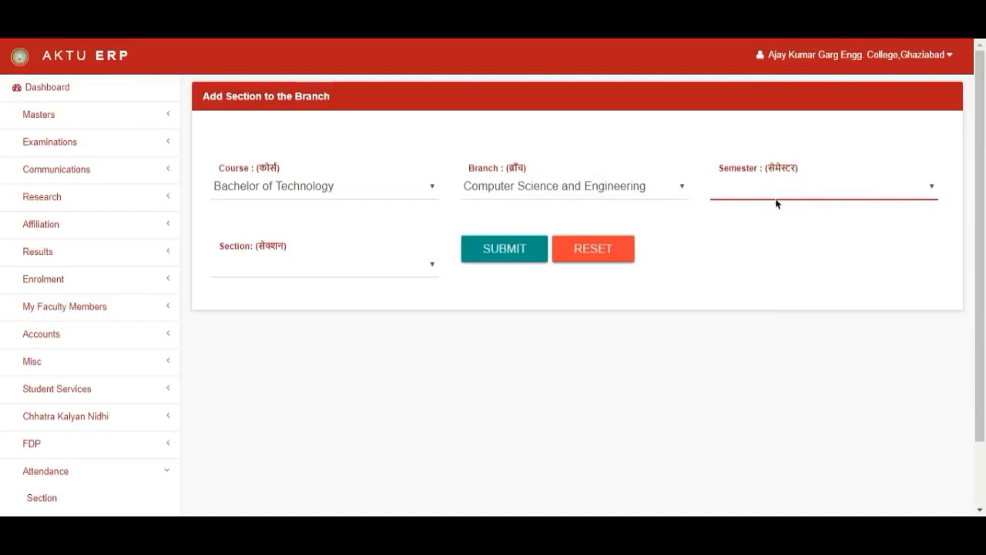
key(3)
click(333, 277)
key(a)
click(513, 257)
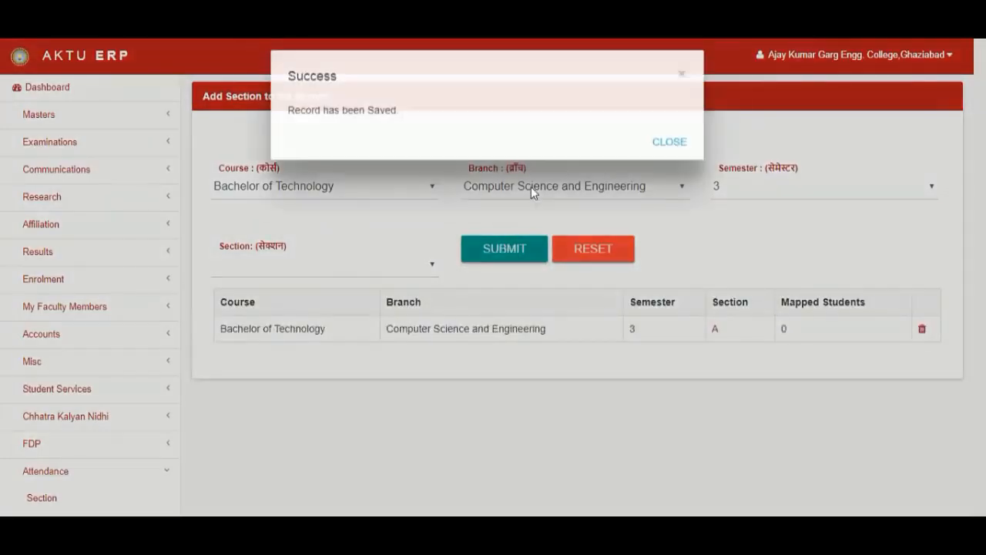
click(667, 154)
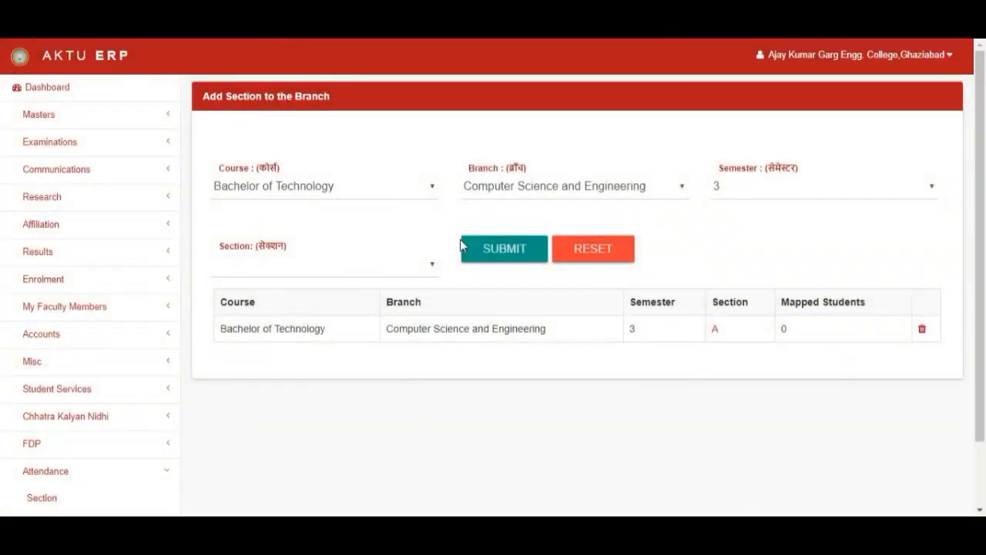
- Map section B to the same course, branch and semester
click(414, 315)
click(529, 251)
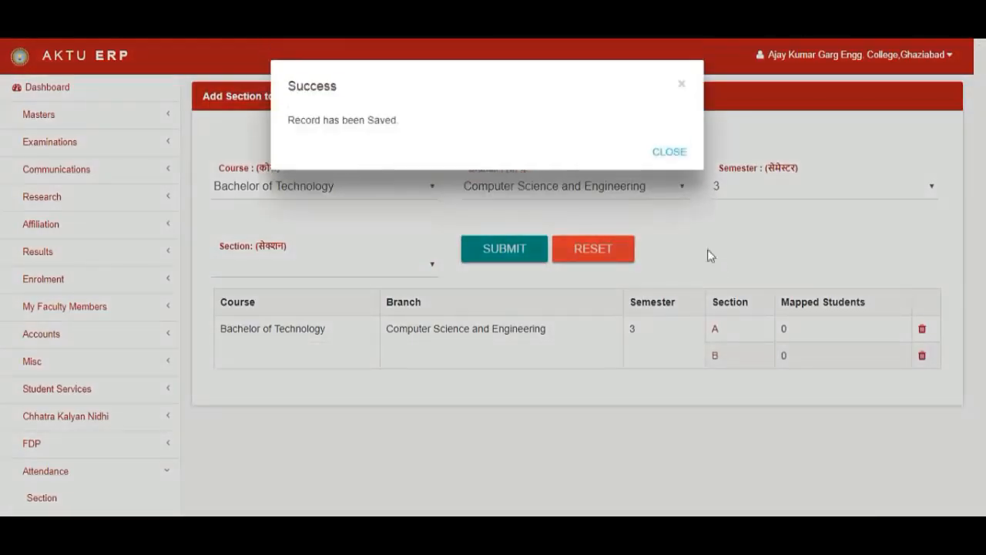
click(668, 151)
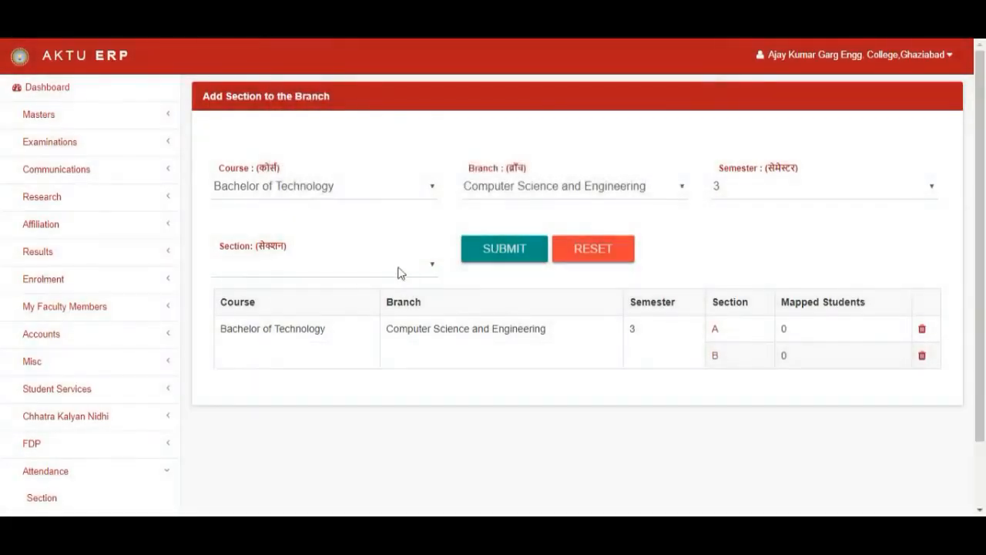
- Map section C to the same course, branch and semester
click(381, 271)
click(396, 331)
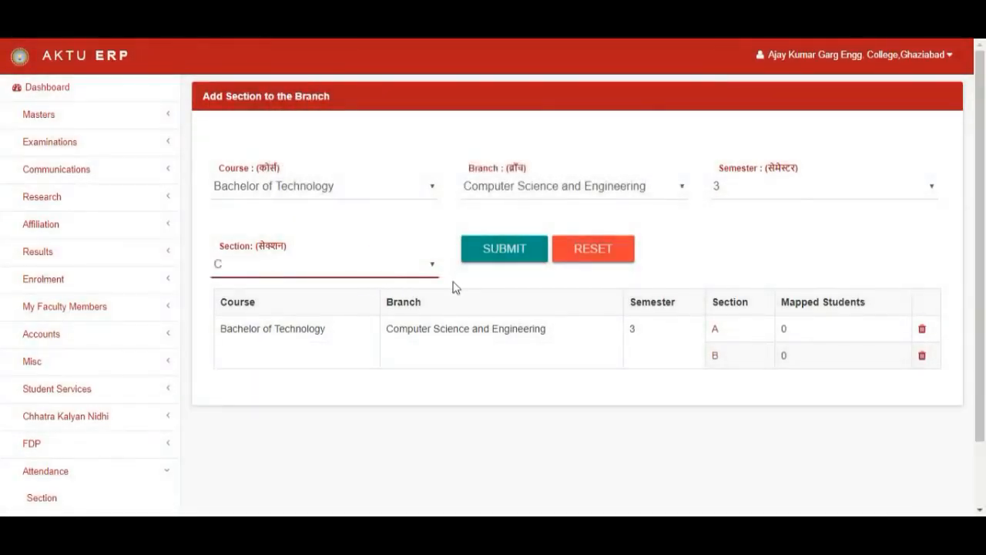
click(492, 259)
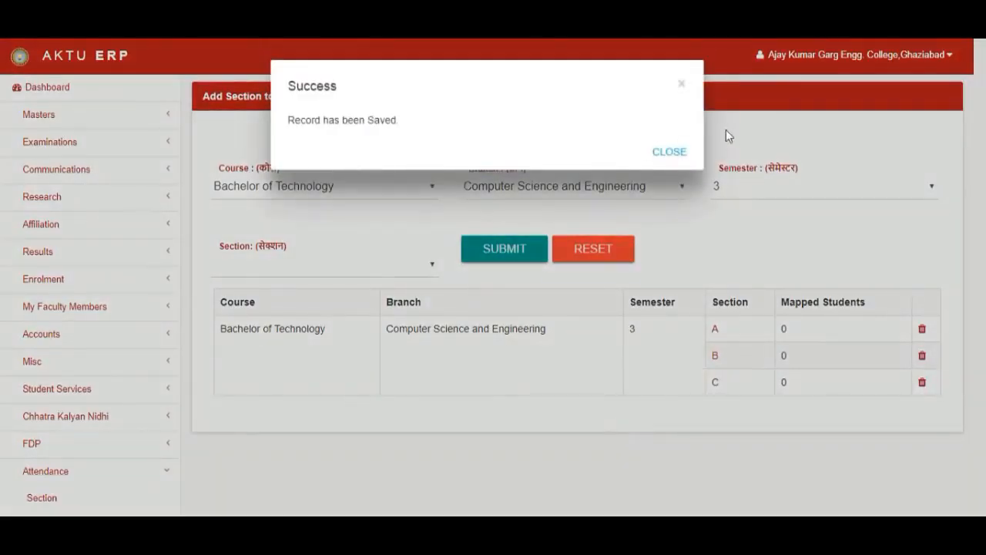
click(681, 153)
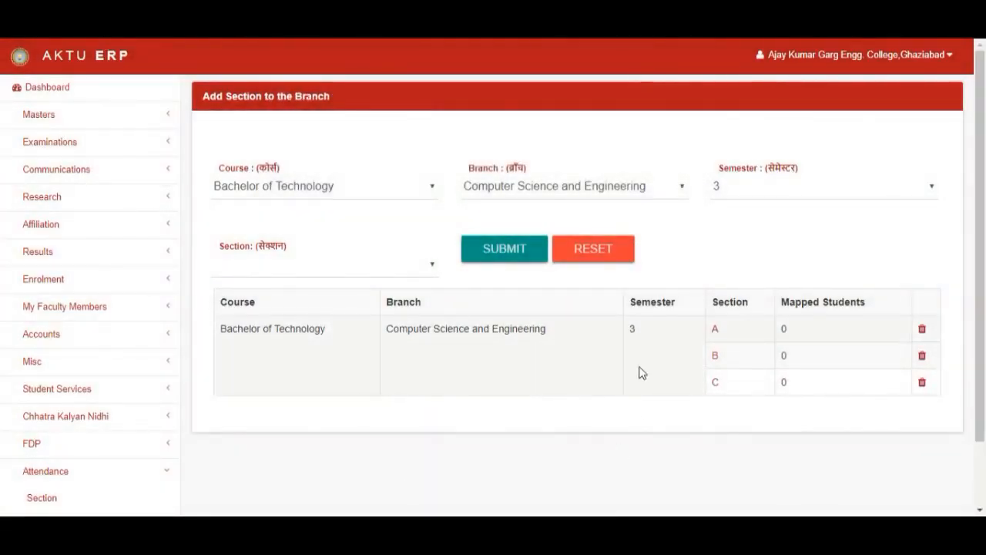
- Delete the section C mapping
scroll(640, 371, down, 2)
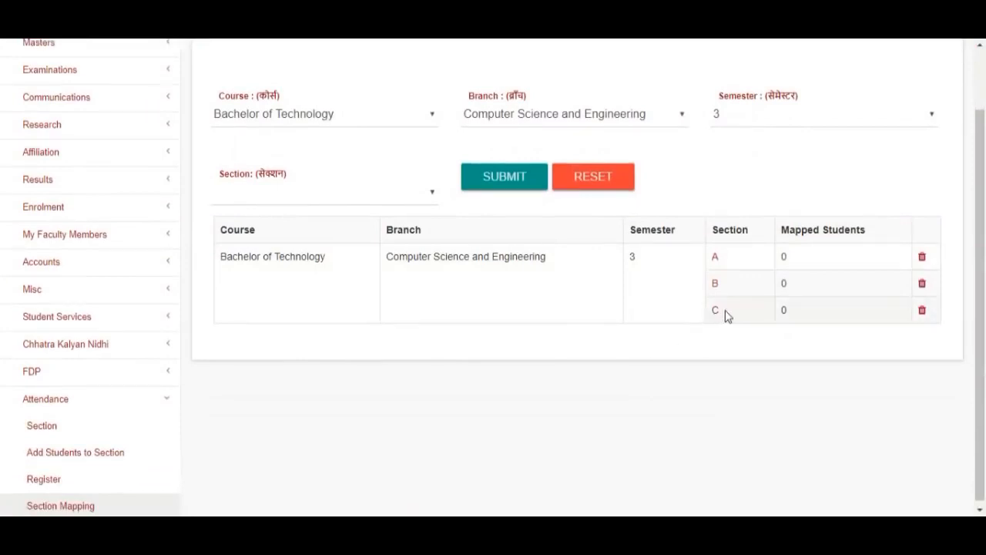
click(922, 310)
click(681, 156)
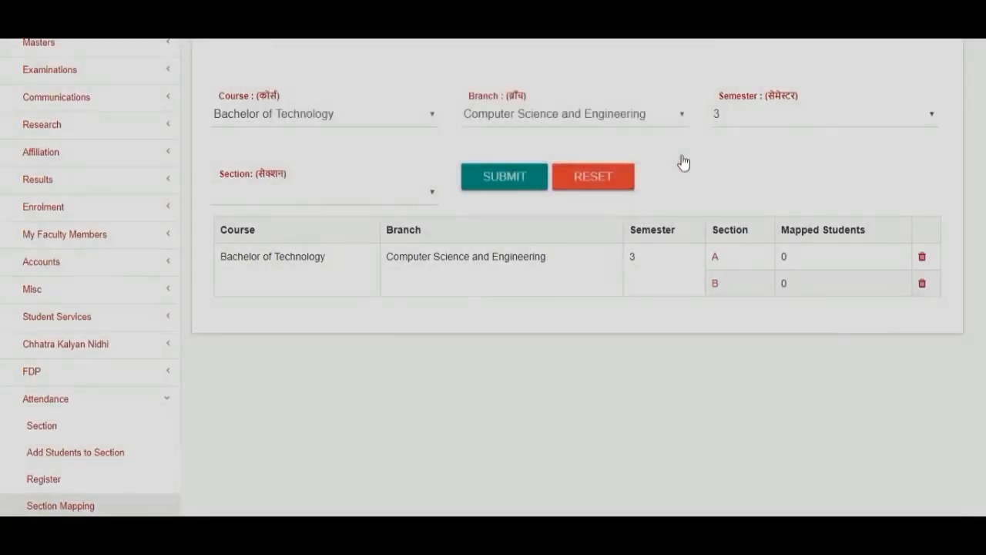
- Open Add Students to Section and search students of Bachelor of Technology, Computer Science and Engineering, semester 3
click(77, 447)
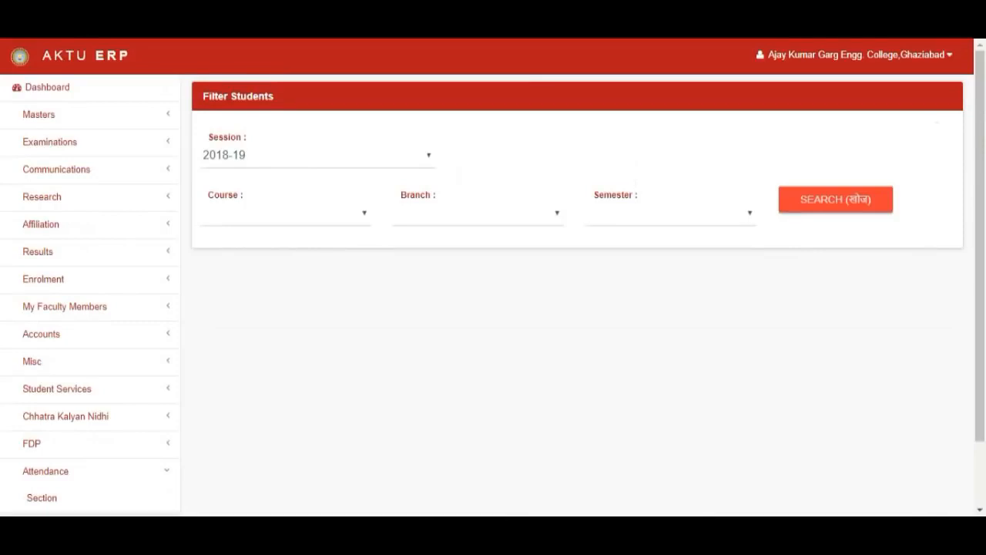
click(326, 224)
click(319, 260)
click(485, 230)
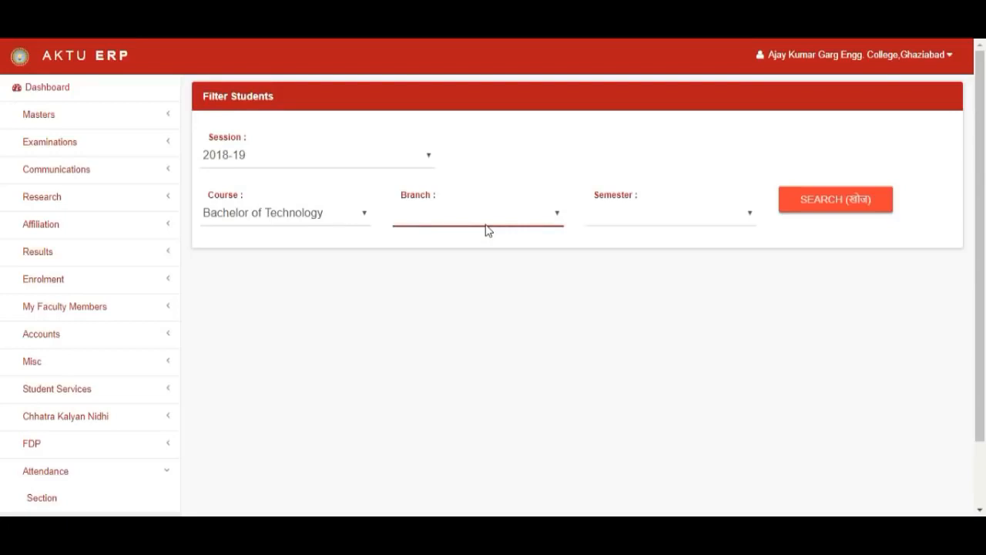
click(499, 472)
click(668, 225)
click(645, 295)
click(835, 199)
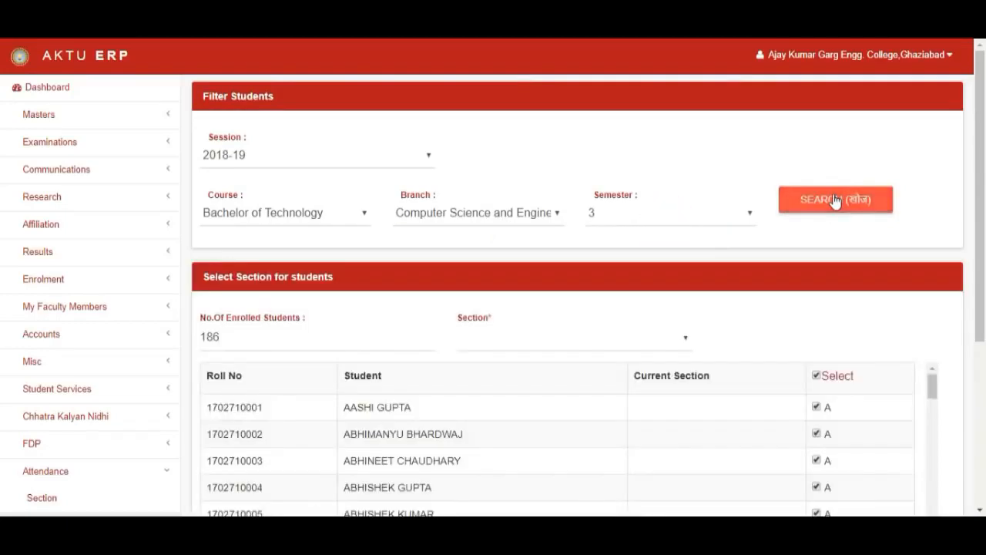
- Scroll through the student list to review each student's default section assignment
scroll(835, 200, down, 1)
scroll(835, 201, down, 3)
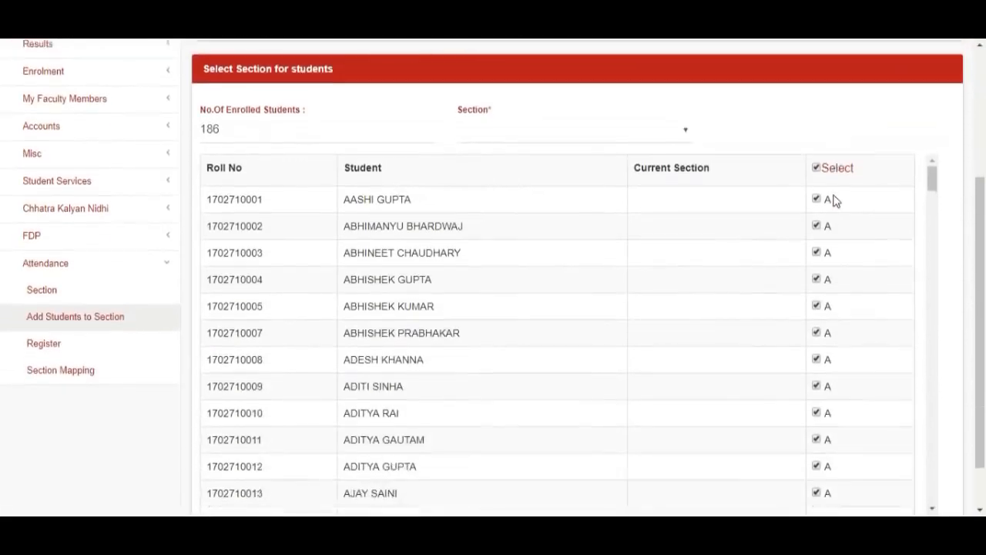
double_click(224, 72)
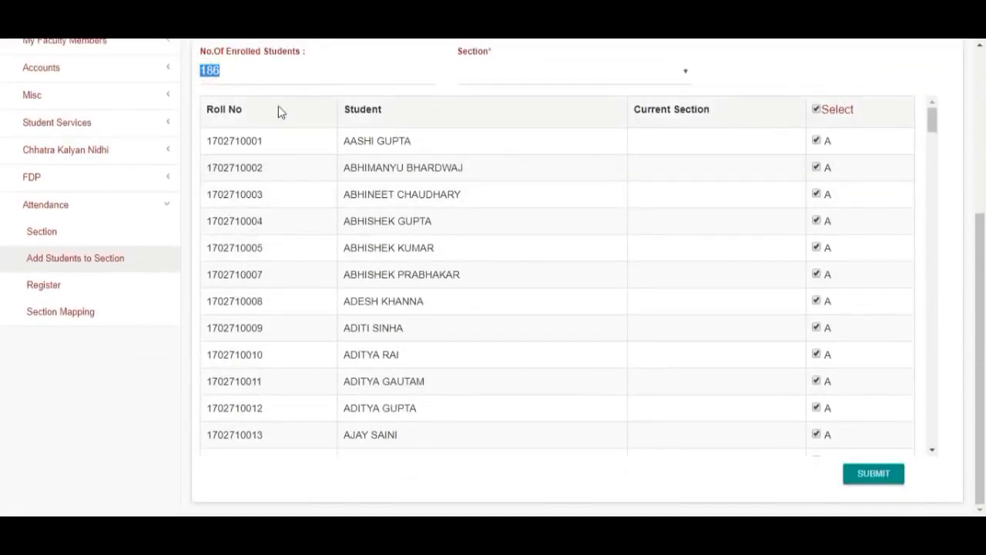
scroll(608, 309, down, 5)
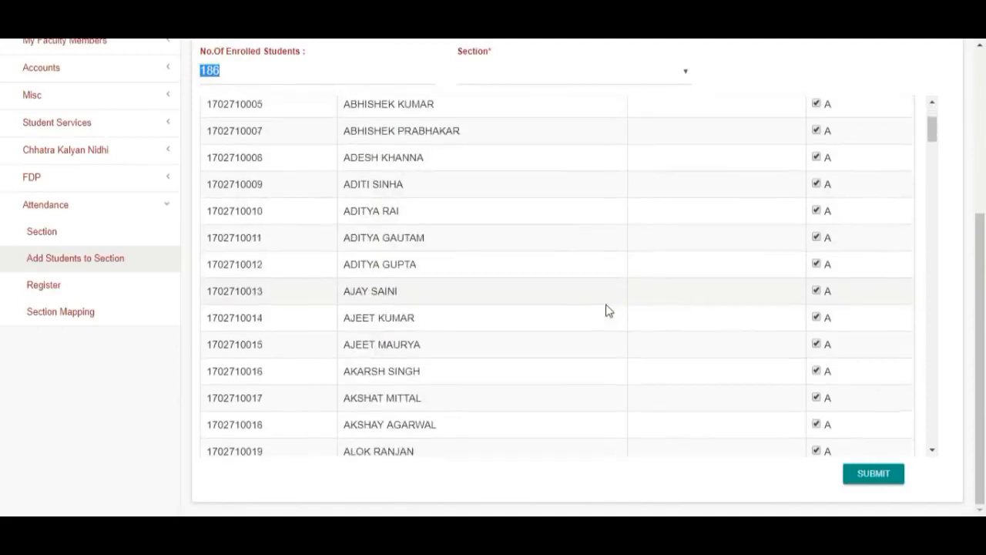
scroll(608, 310, down, 10)
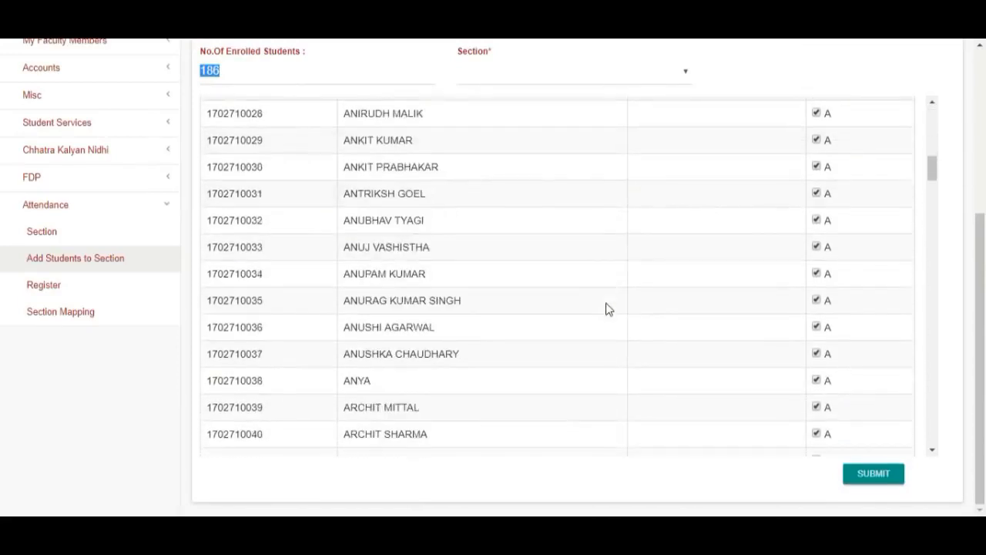
scroll(608, 309, down, 20)
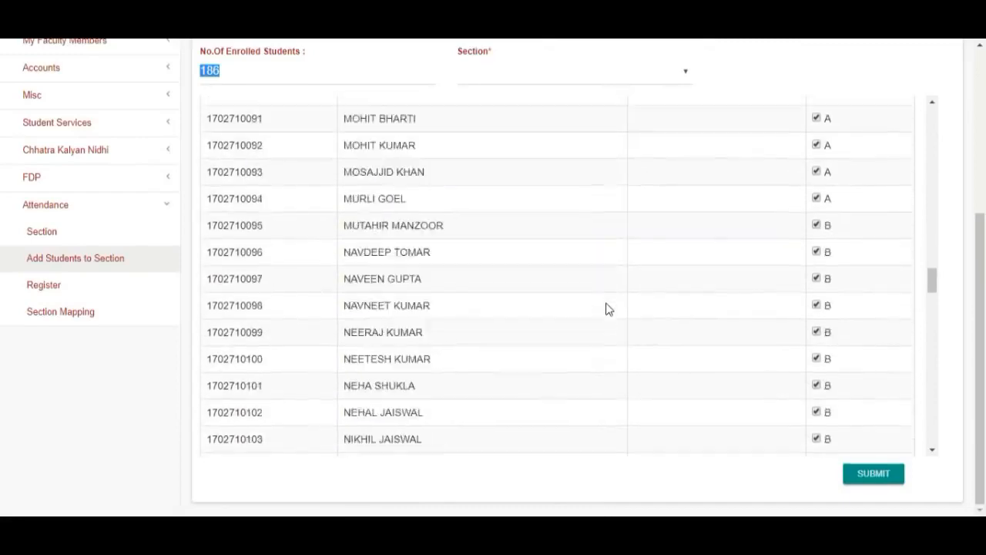
scroll(608, 314, down, 20)
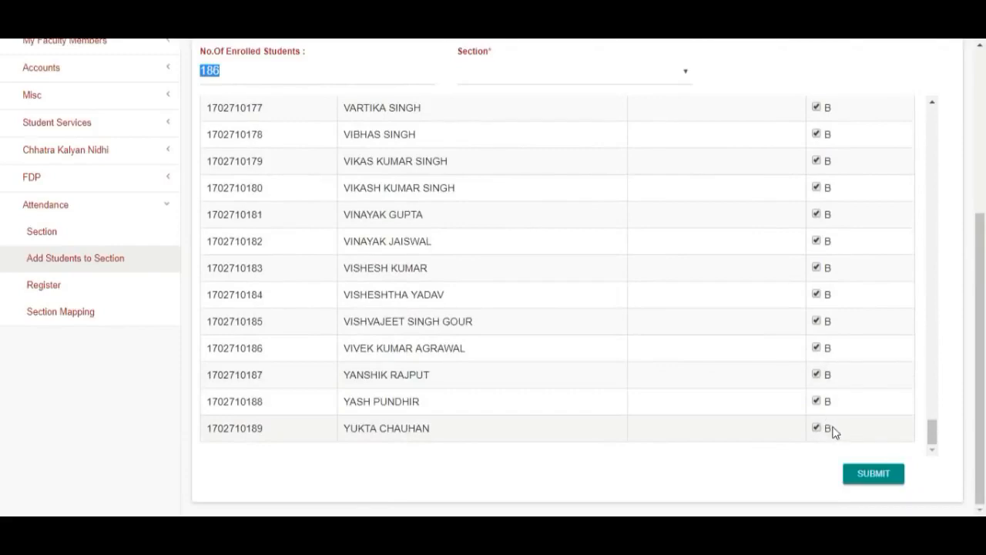
scroll(836, 433, up, 12)
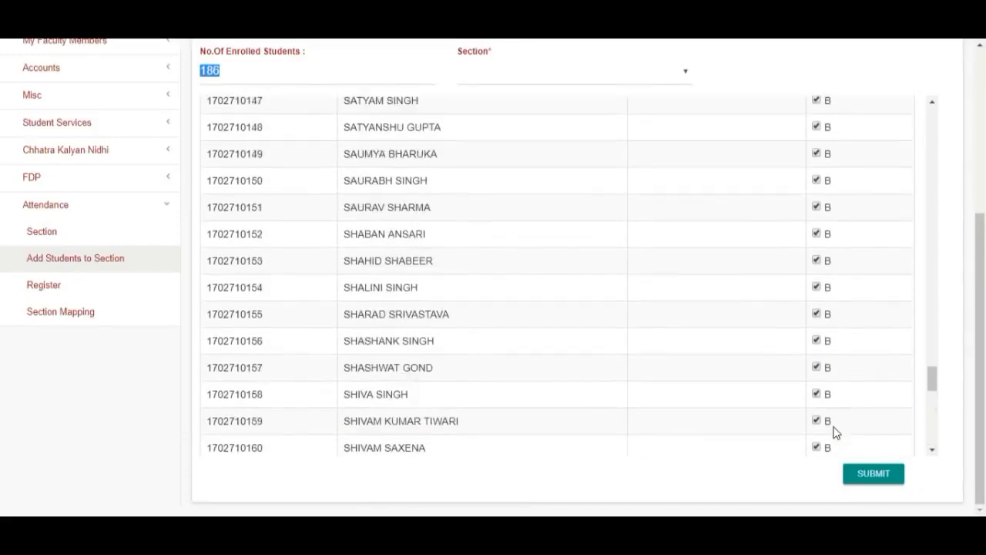
scroll(836, 433, up, 15)
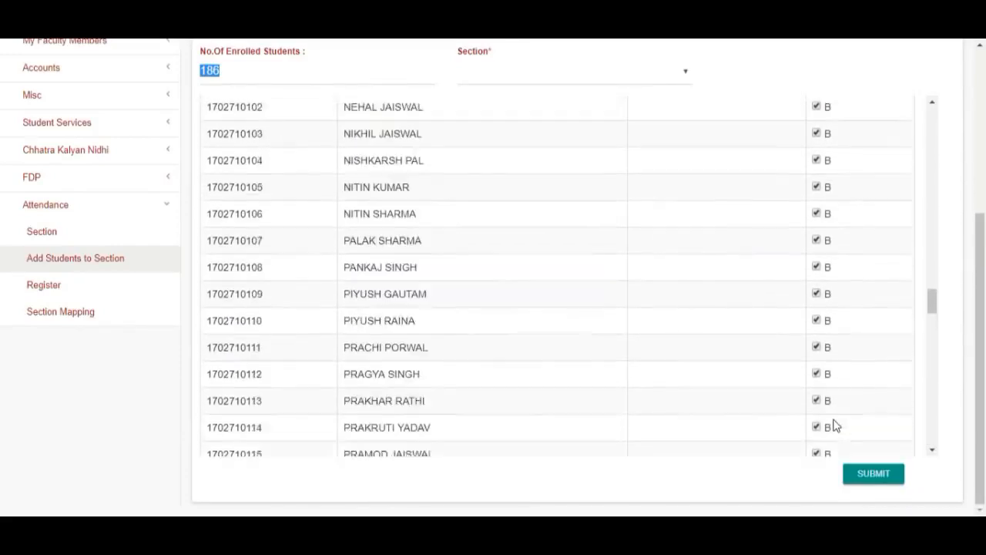
click(801, 253)
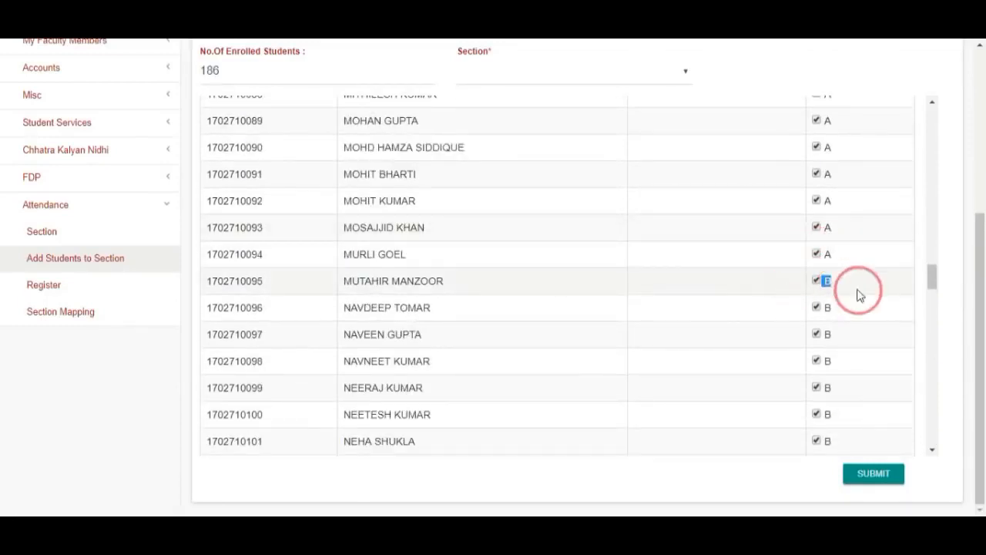
scroll(876, 357, up, 5)
scroll(878, 356, up, 12)
scroll(878, 356, up, 11)
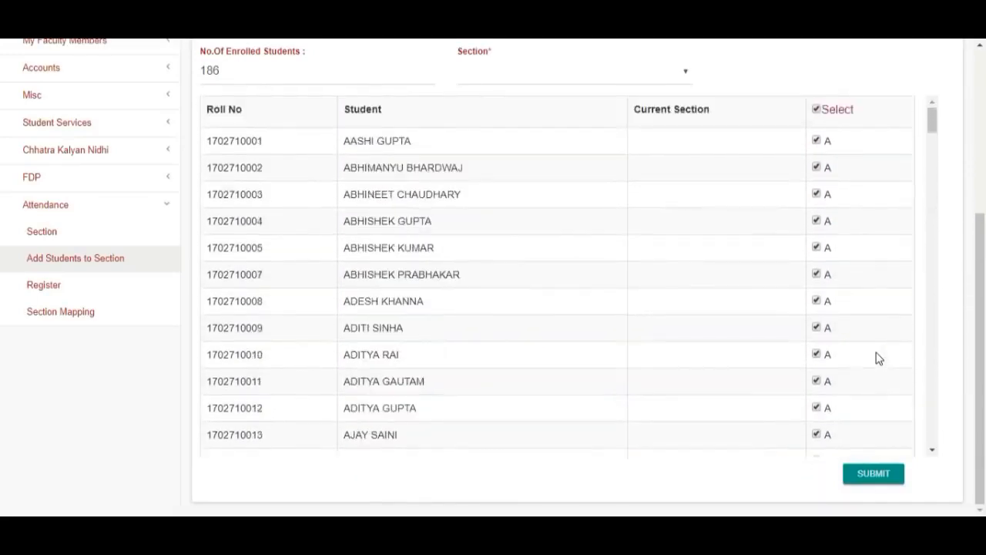
scroll(878, 357, down, 15)
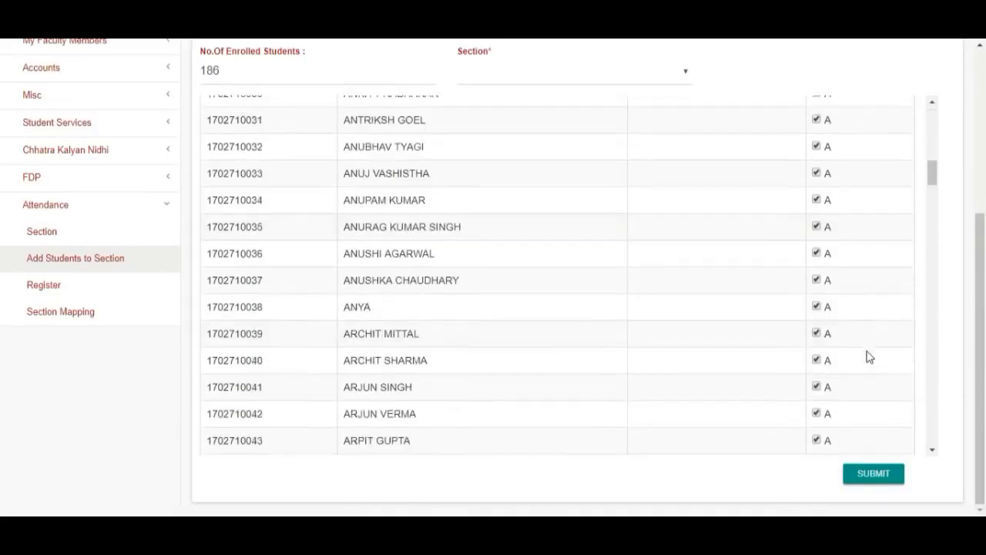
scroll(869, 357, down, 13)
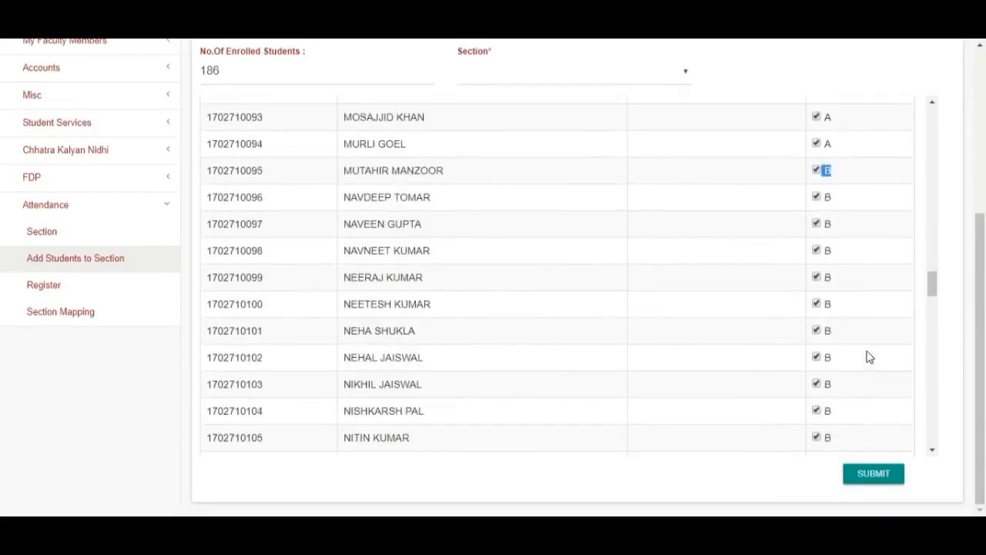
- Choose section A and reassign the first two section-B students following the A block to section A
click(817, 278)
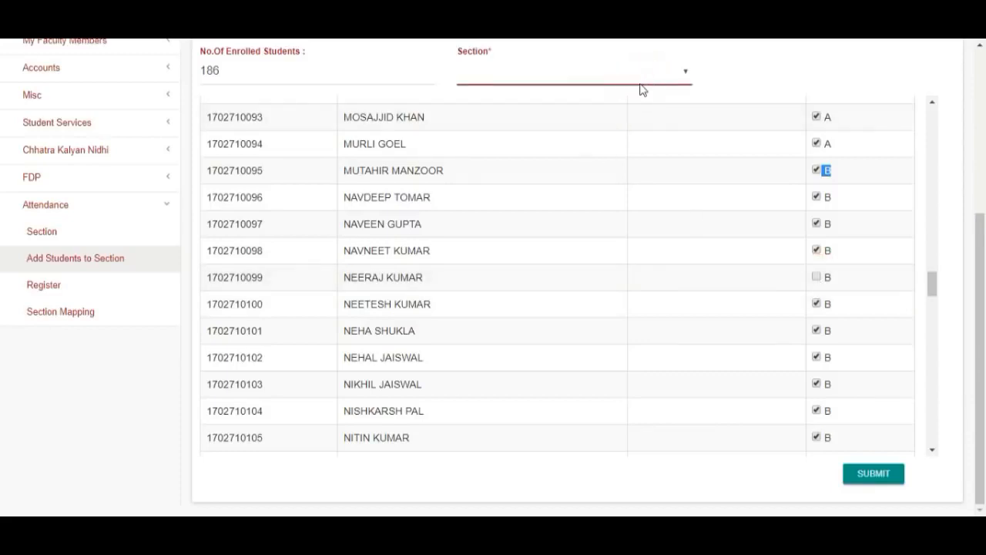
click(633, 107)
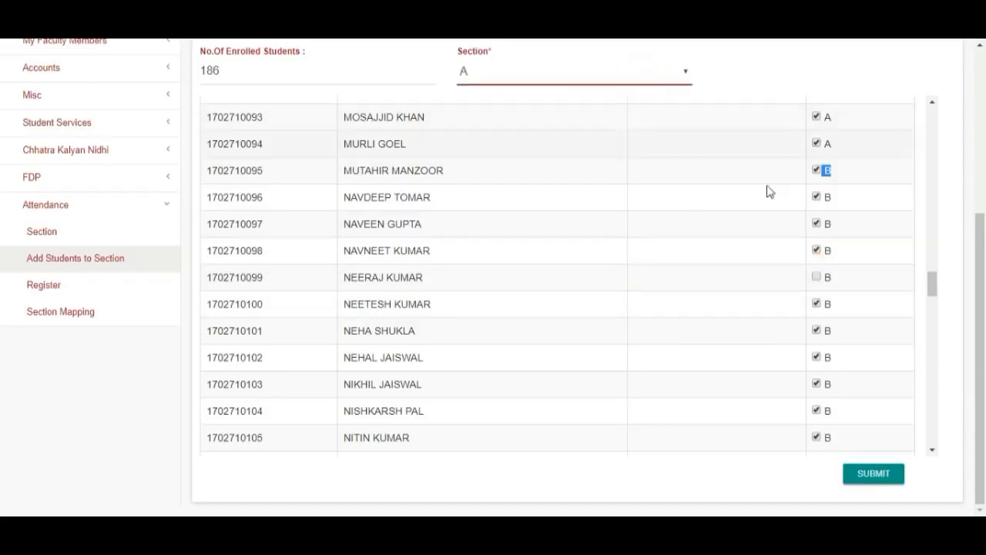
click(817, 279)
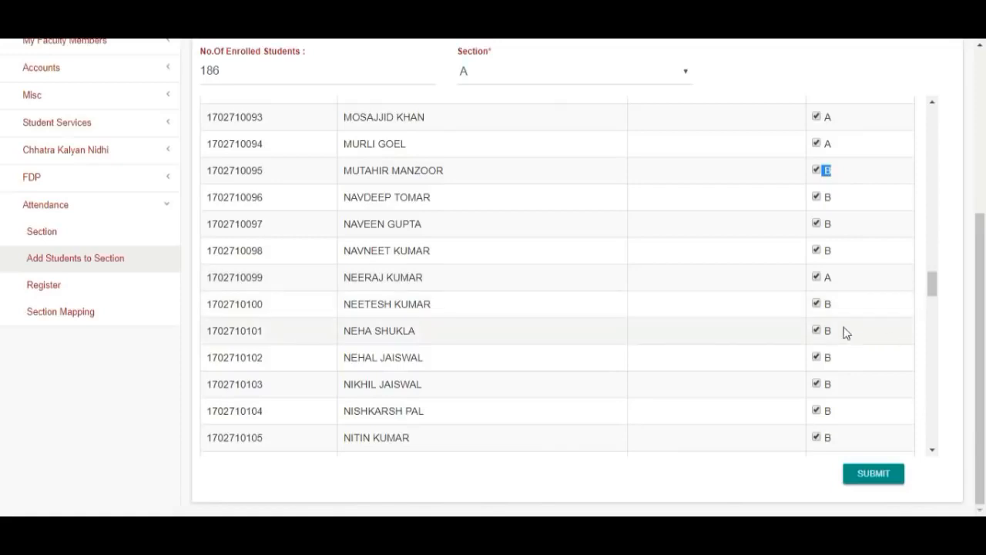
click(816, 303)
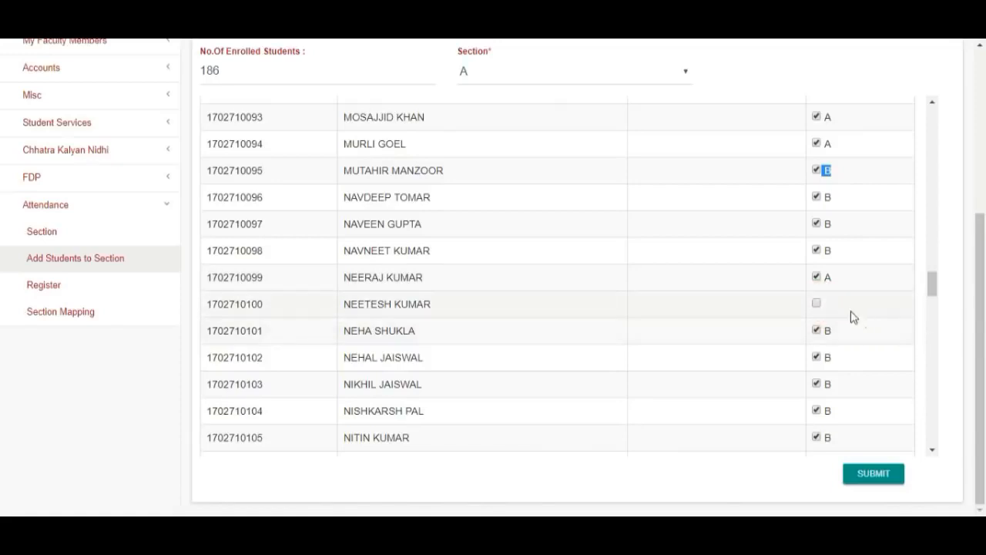
click(816, 304)
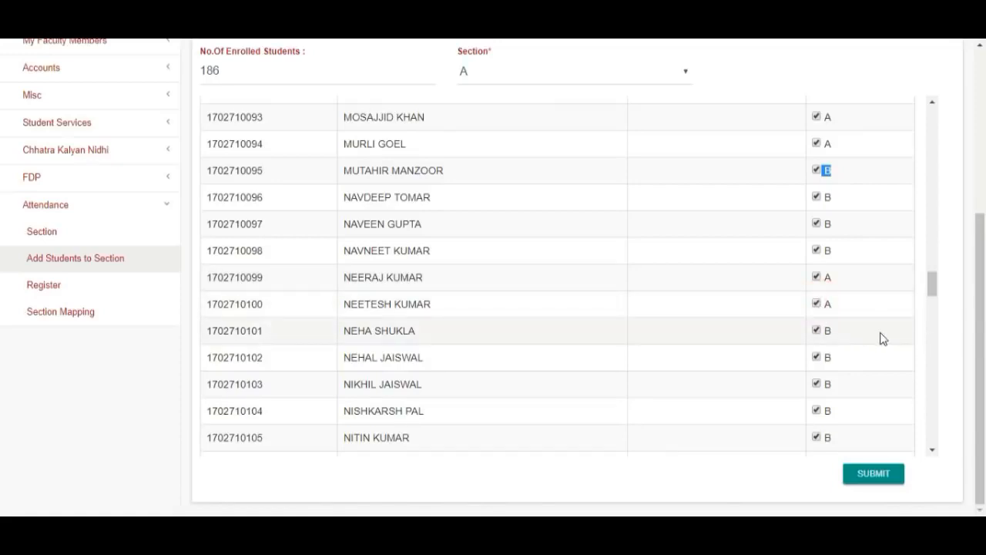
- Choose section B and reassign two section-A students to section B
scroll(883, 339, up, 4)
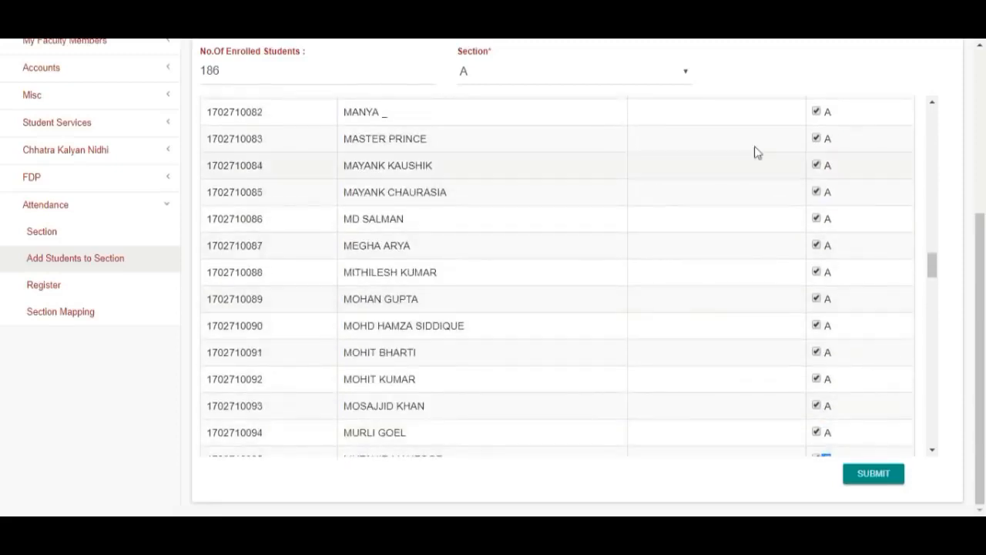
click(513, 77)
click(513, 90)
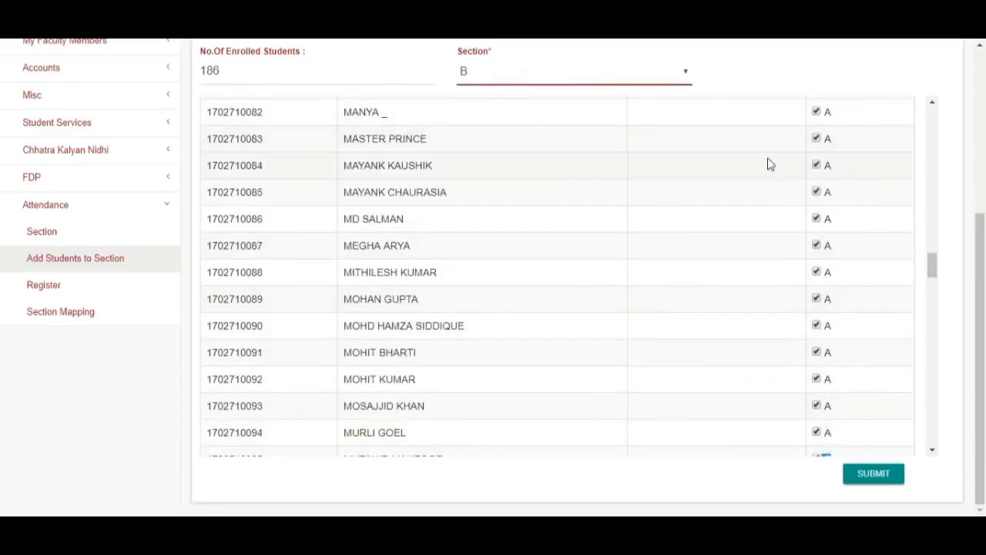
click(817, 165)
click(817, 166)
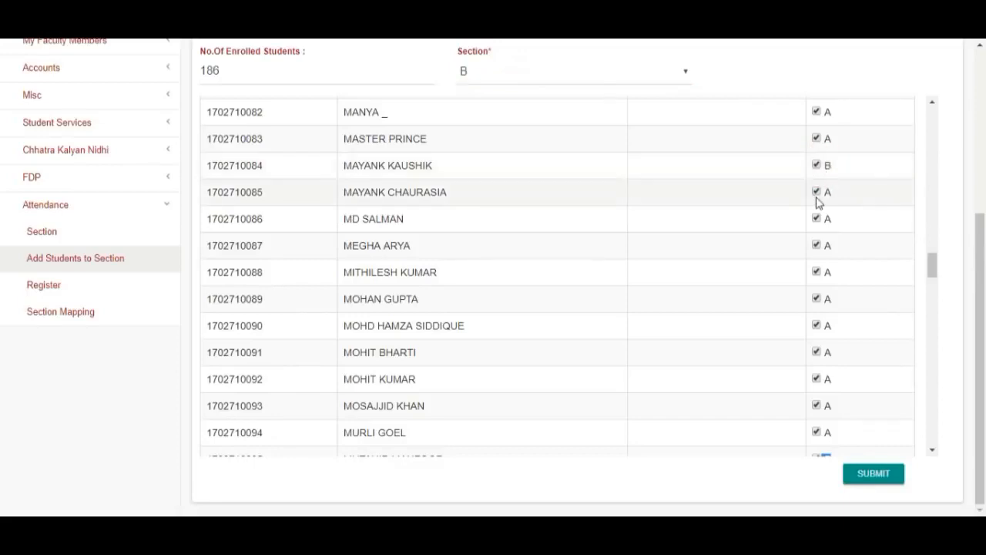
click(817, 192)
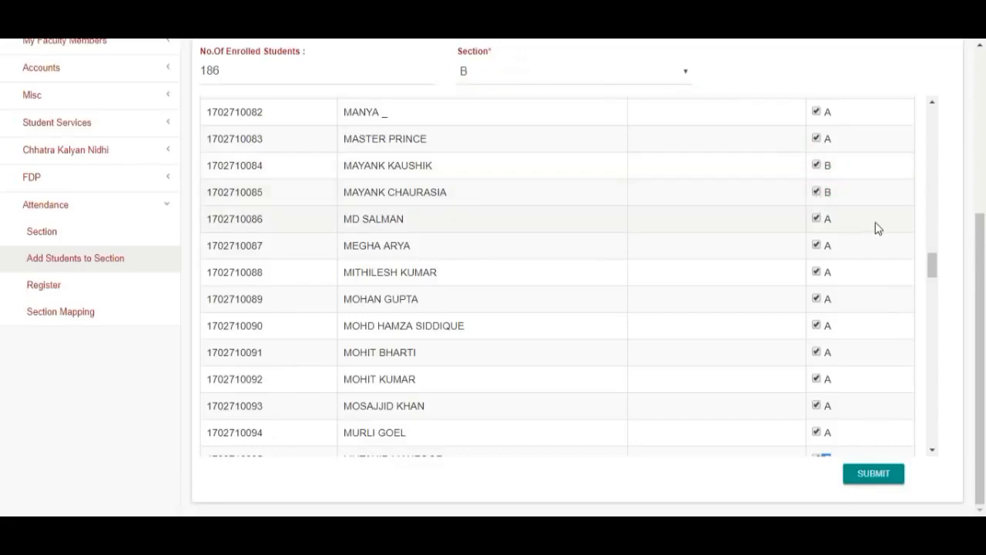
- Submit the students' section assignments
scroll(876, 228, down, 3)
scroll(882, 229, up, 12)
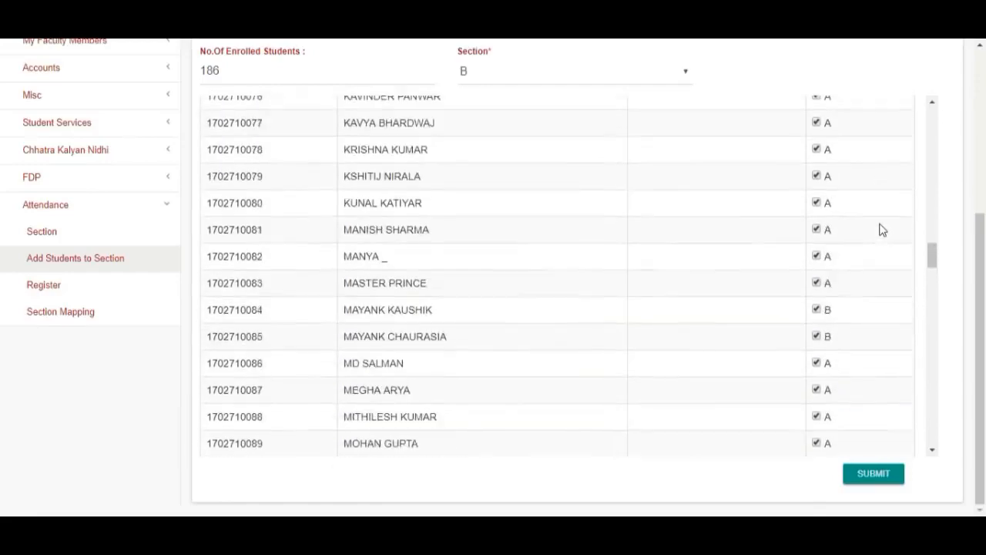
scroll(882, 229, up, 12)
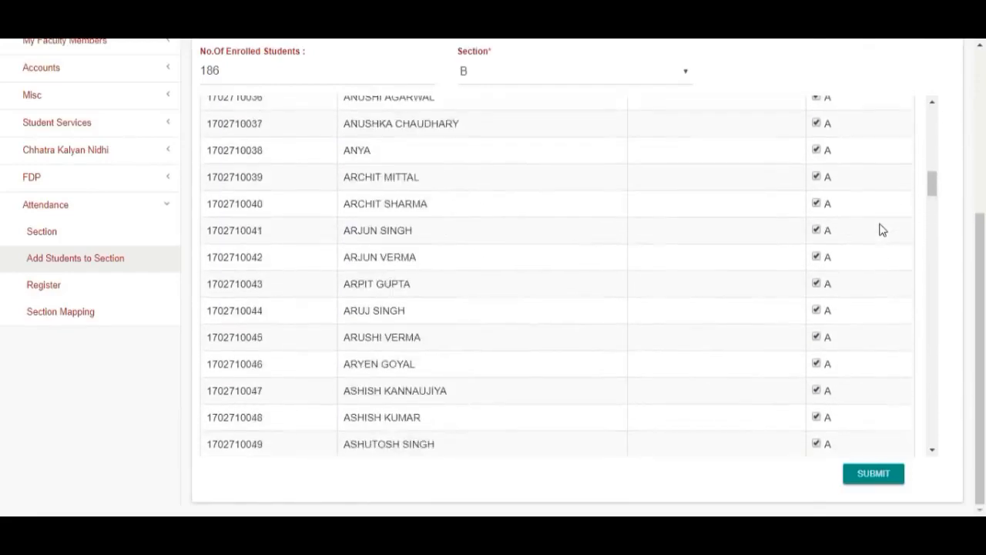
scroll(882, 229, up, 4)
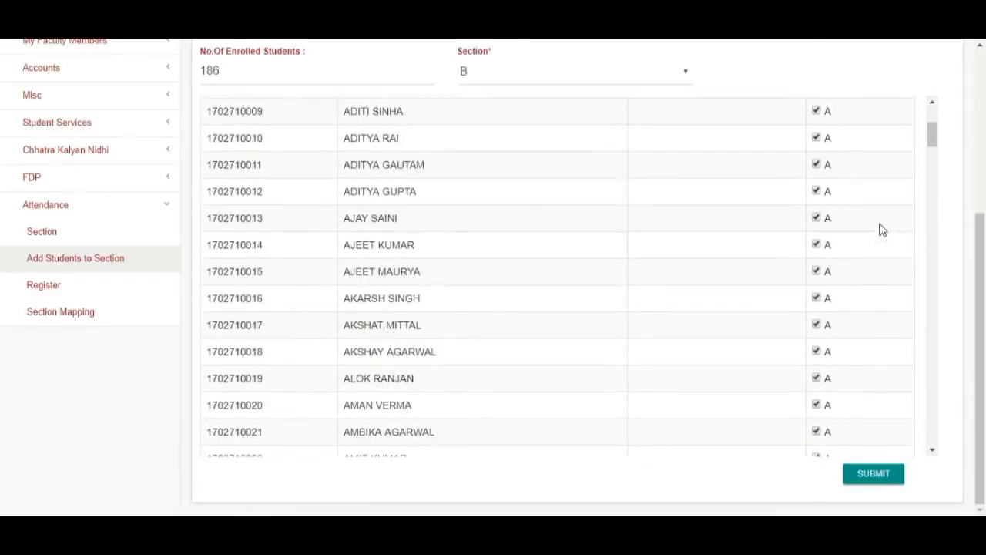
scroll(878, 255, down, 16)
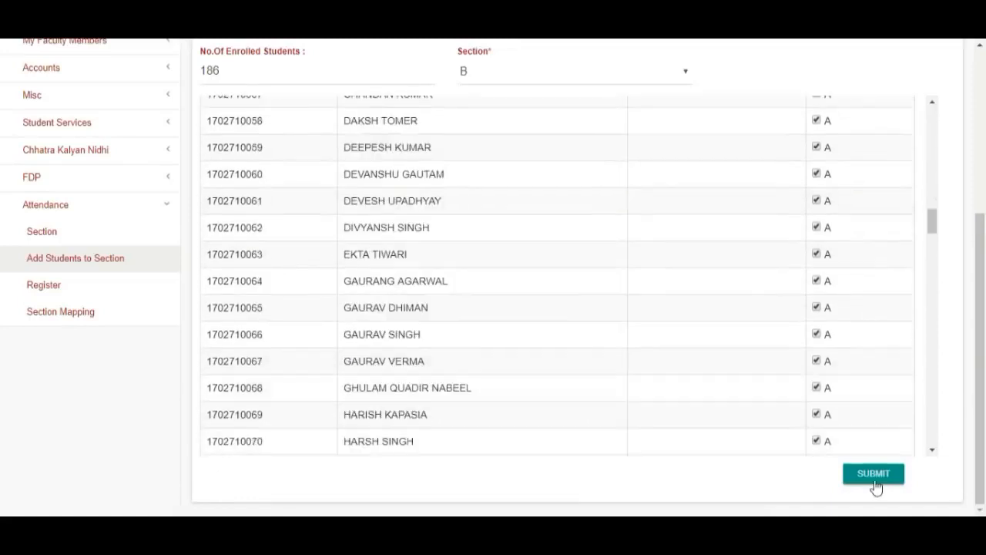
click(883, 478)
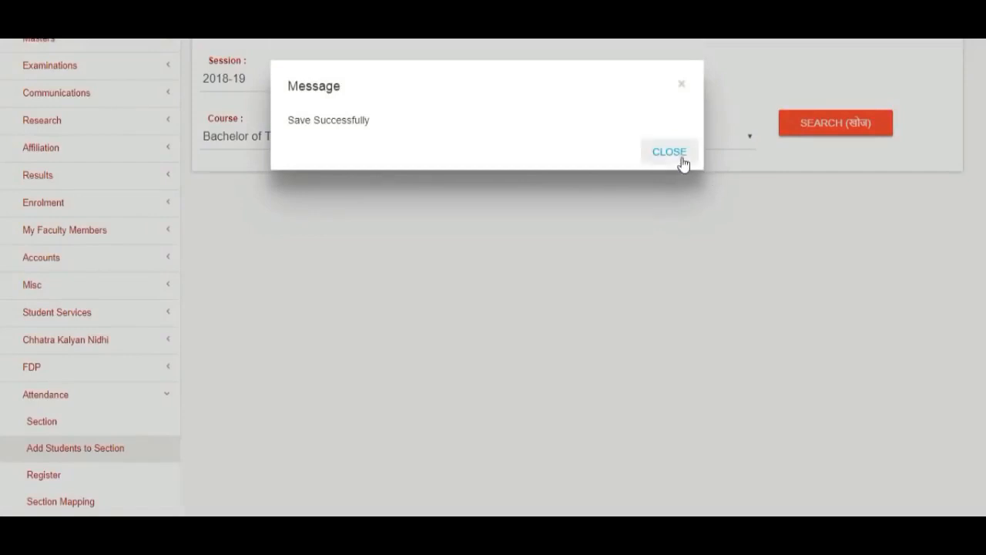
click(683, 158)
scroll(812, 269, up, 2)
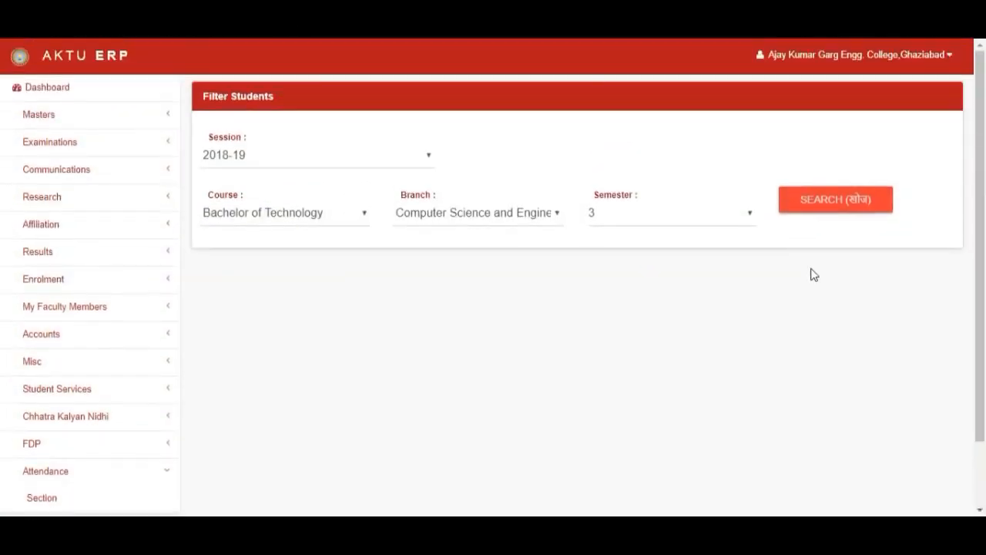
- Open Register and search registers for Bachelor of Technology, Computer Science, semester 3, subject RCS301
scroll(812, 274, down, 2)
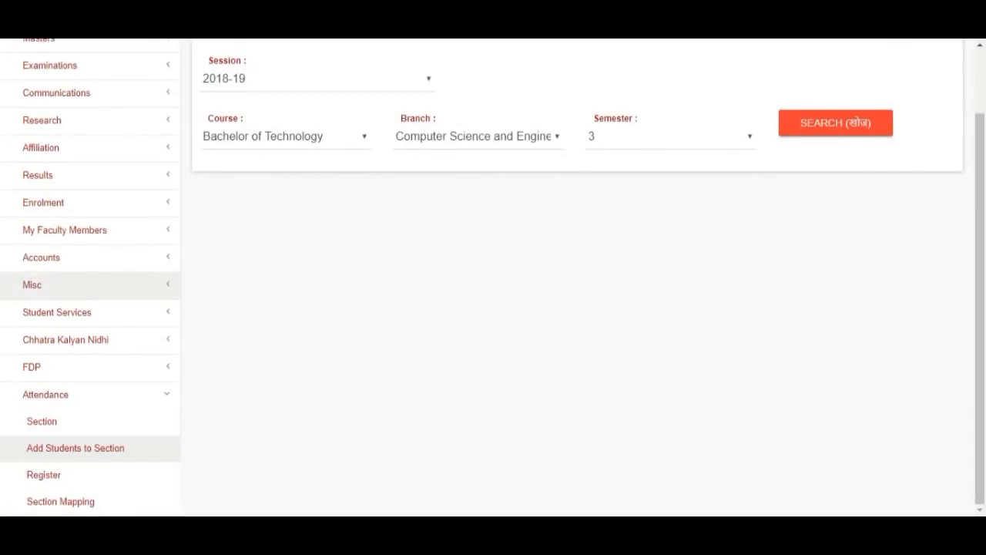
click(611, 240)
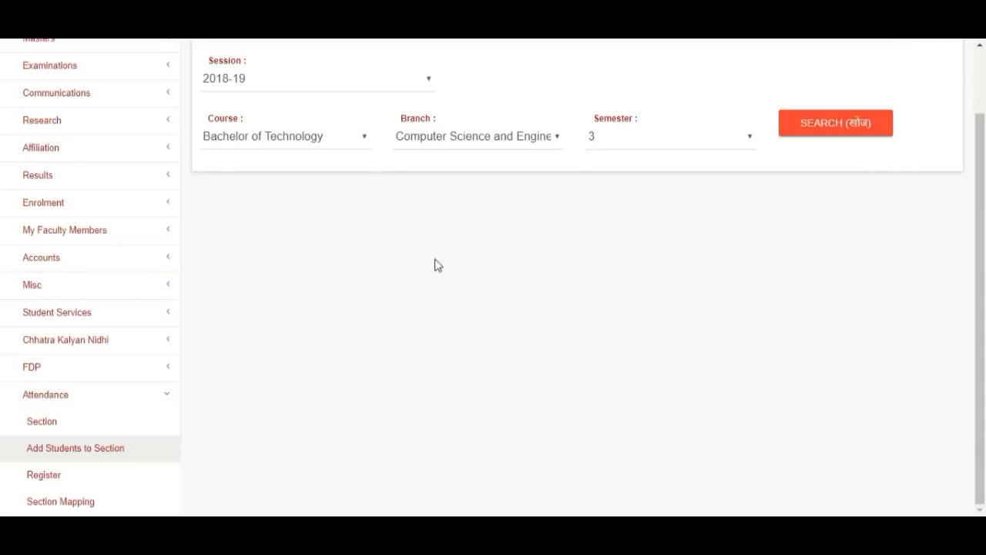
click(46, 477)
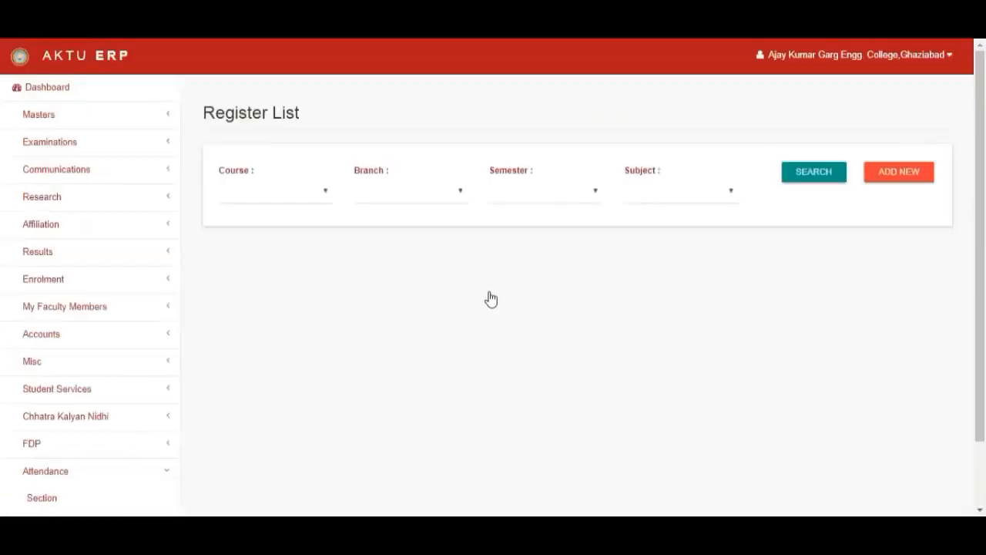
click(277, 201)
click(282, 210)
click(411, 202)
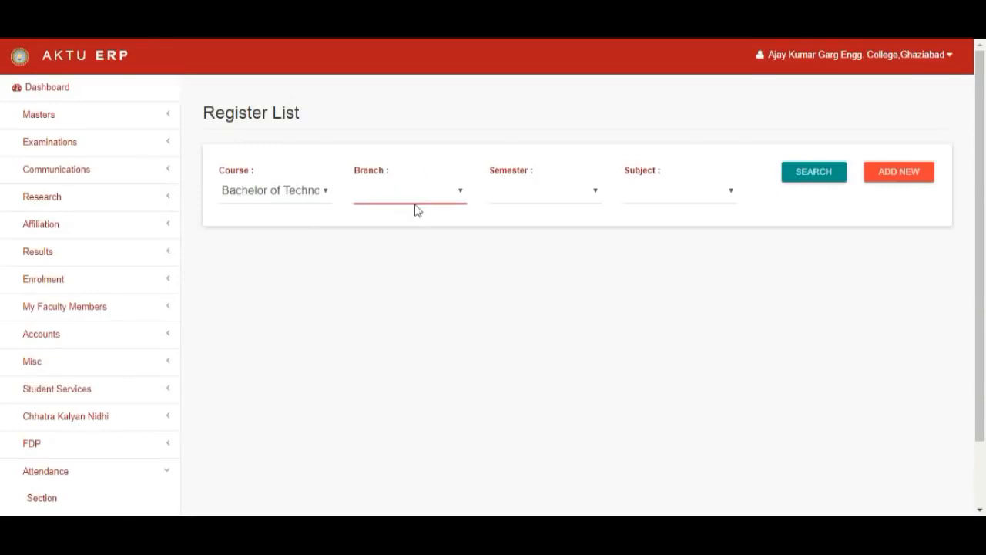
click(416, 210)
click(559, 204)
click(534, 278)
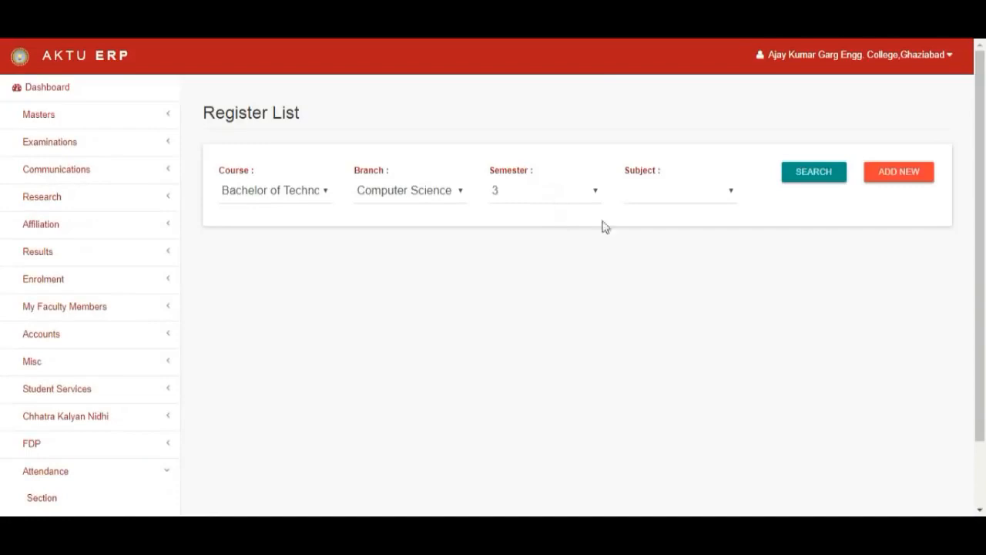
click(648, 204)
click(651, 216)
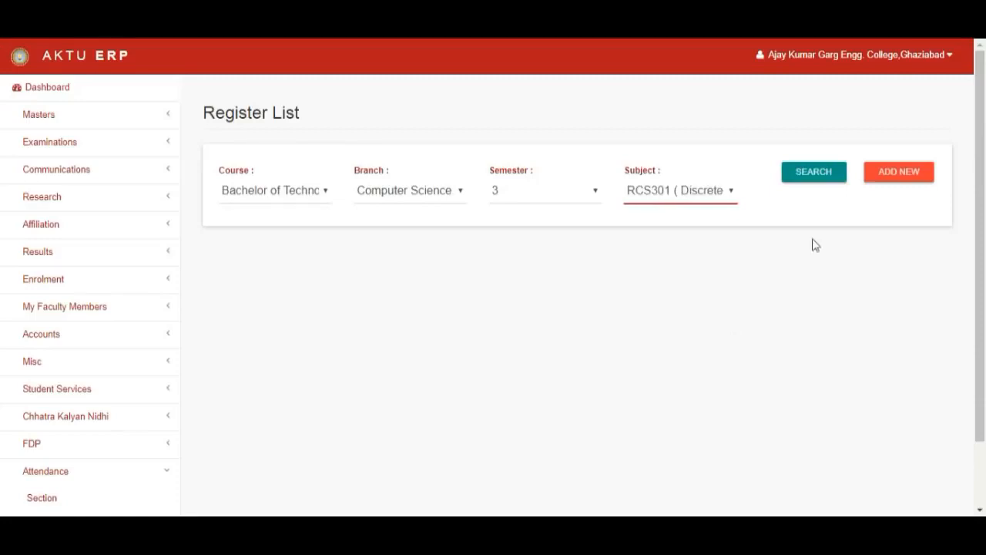
click(817, 179)
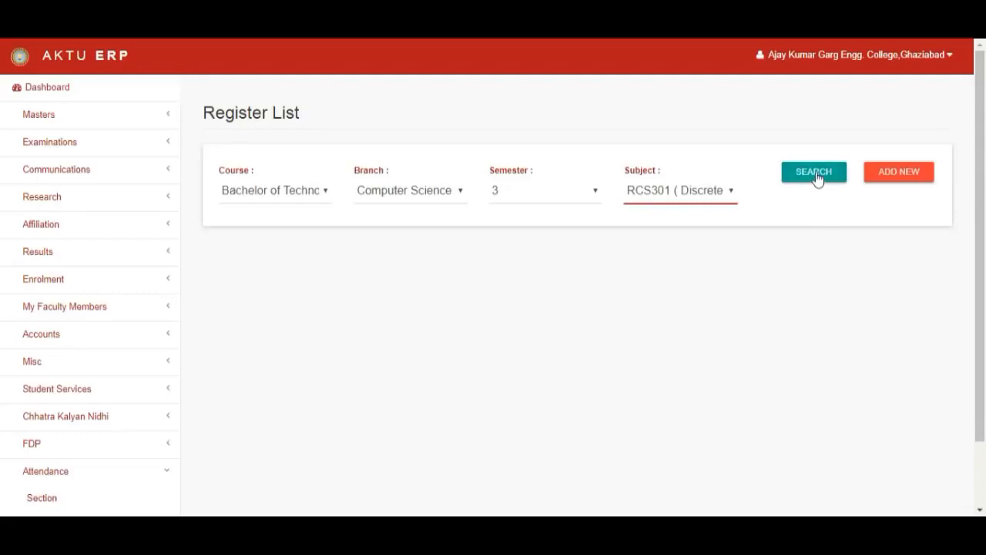
- Start a new register and set course Bachelor of Technology, branch Computer Science and Engineering, semester 3
click(817, 179)
click(905, 176)
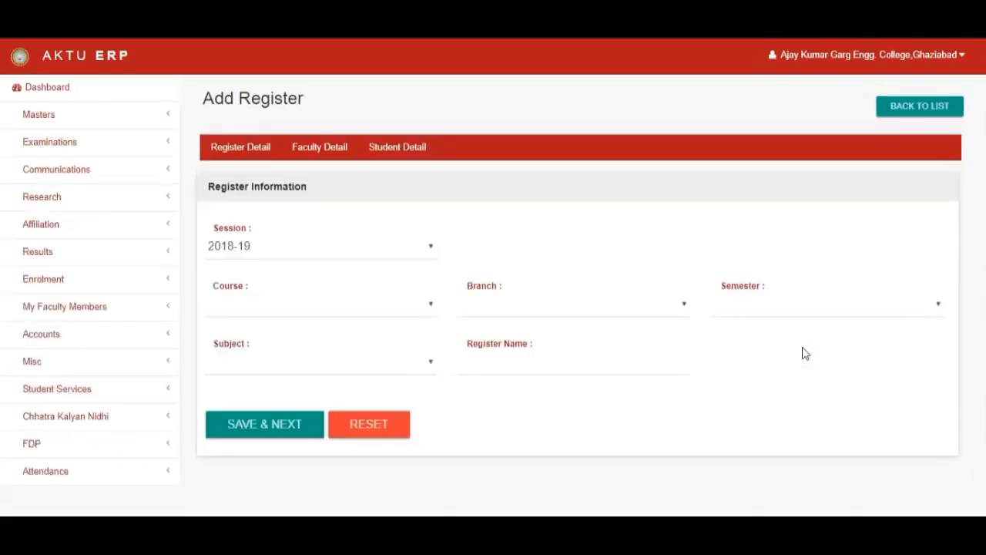
click(352, 305)
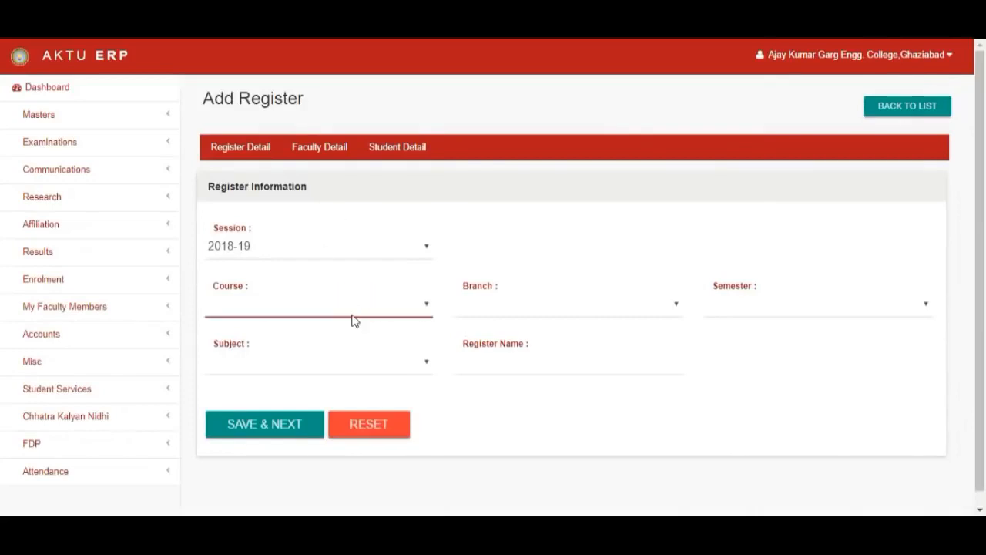
click(352, 320)
click(564, 307)
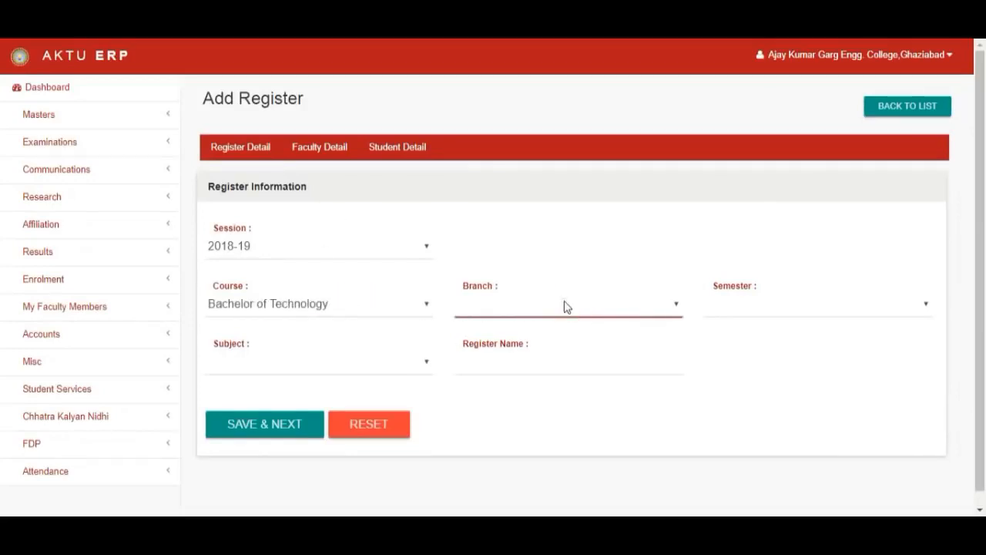
click(565, 299)
click(784, 304)
click(751, 383)
- Choose subject RCS301 (Discrete Structures & Theory), name the register RCS301-A, and save the register details
click(316, 375)
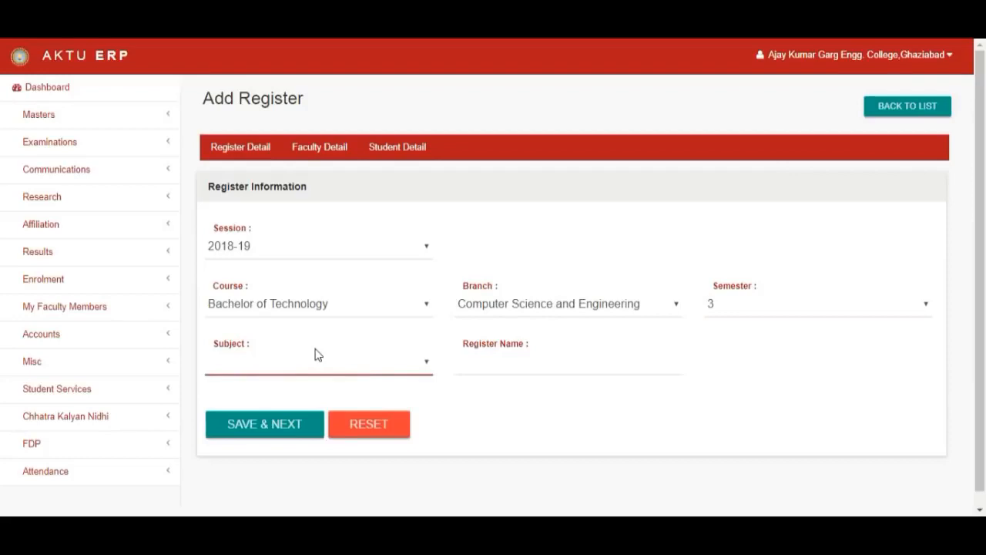
click(298, 331)
click(479, 354)
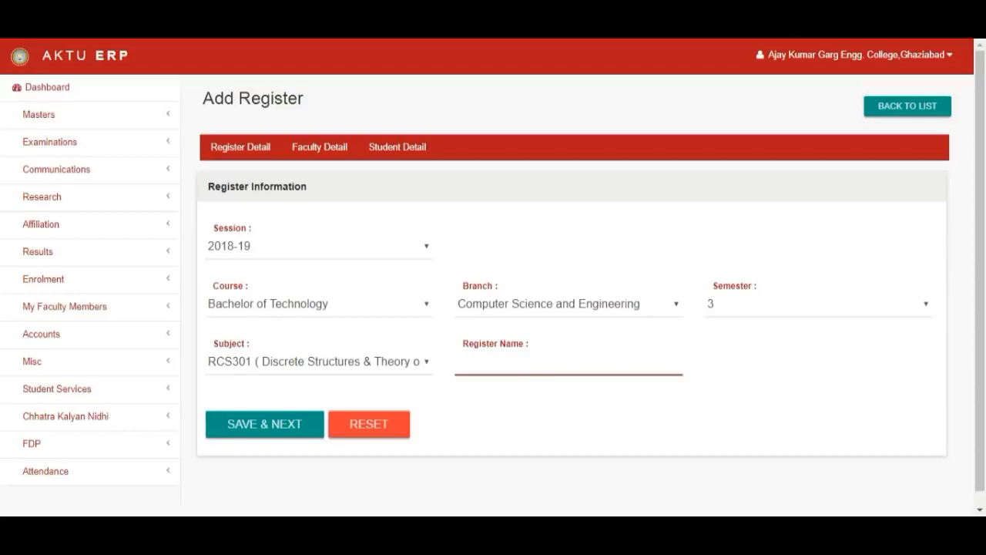
text(RCS301-A)
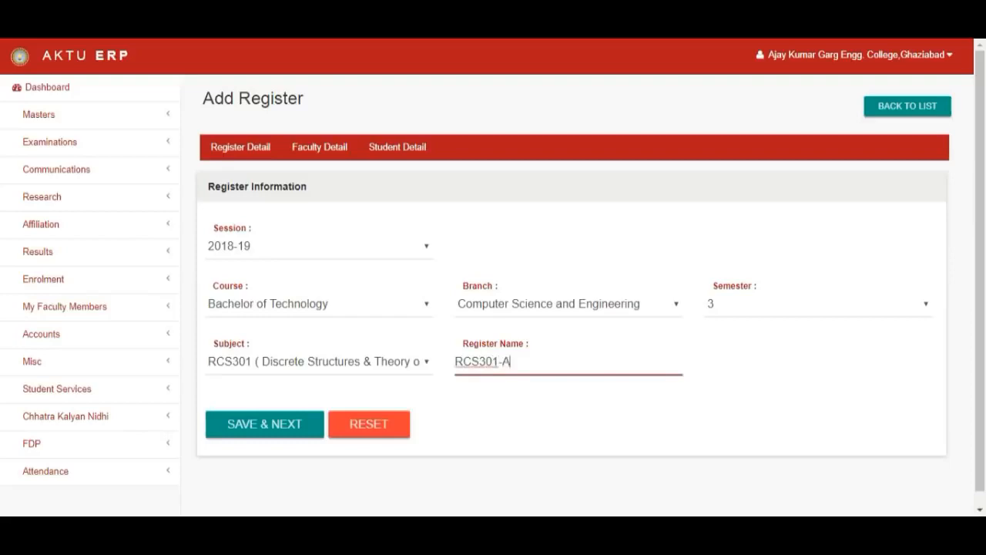
click(283, 426)
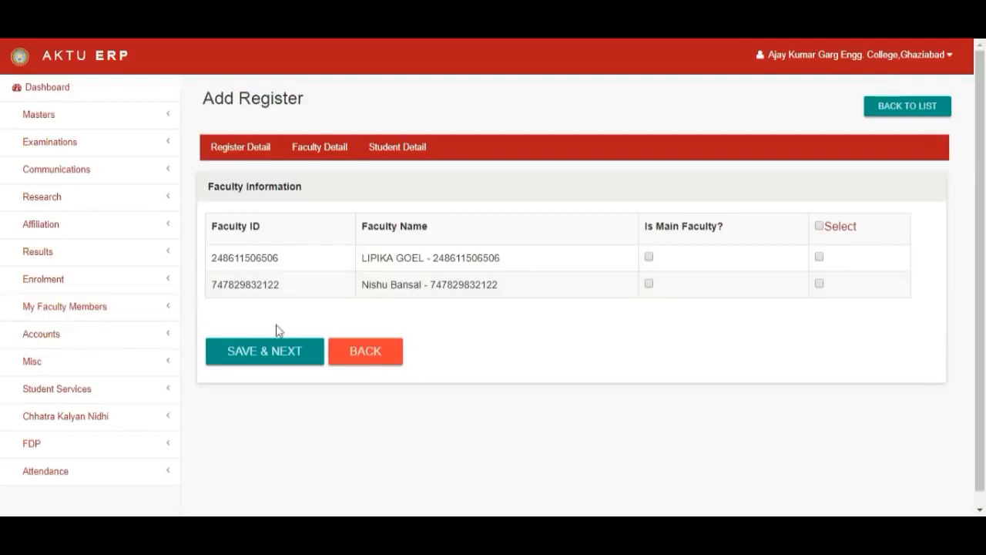
- Select both listed faculty members, marking the first as main faculty, and save the faculty details
double_click(255, 256)
click(262, 286)
click(648, 257)
click(820, 284)
click(373, 256)
drag(372, 257, 495, 257)
drag(378, 285, 505, 289)
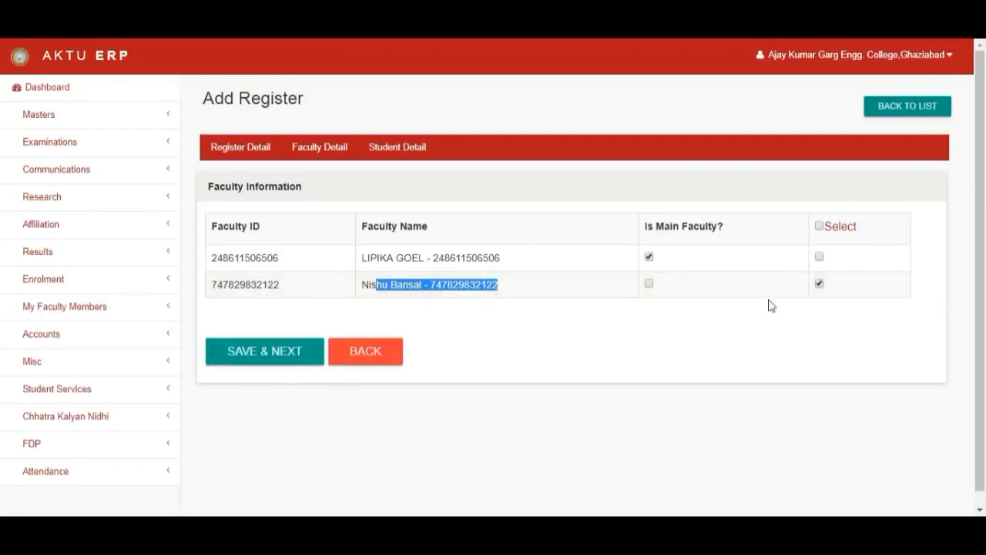
click(820, 257)
click(271, 353)
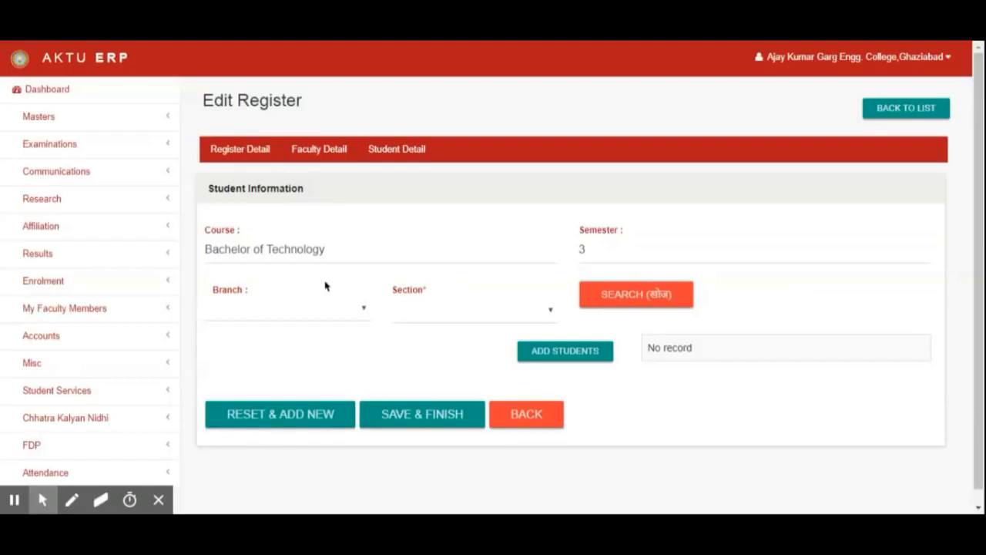
- Search students of branch Computer Science and Engineering in section A
click(323, 316)
click(385, 341)
click(445, 314)
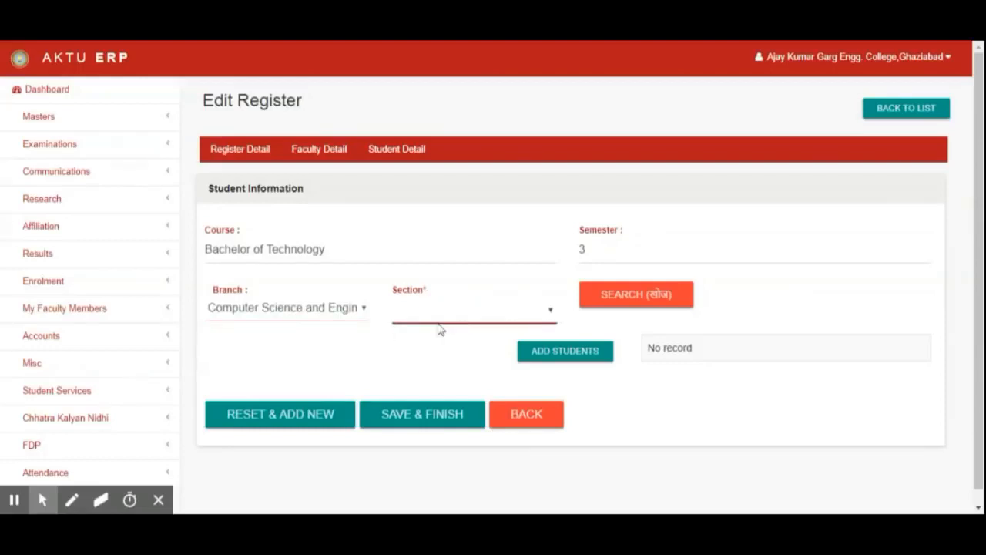
click(431, 350)
click(637, 299)
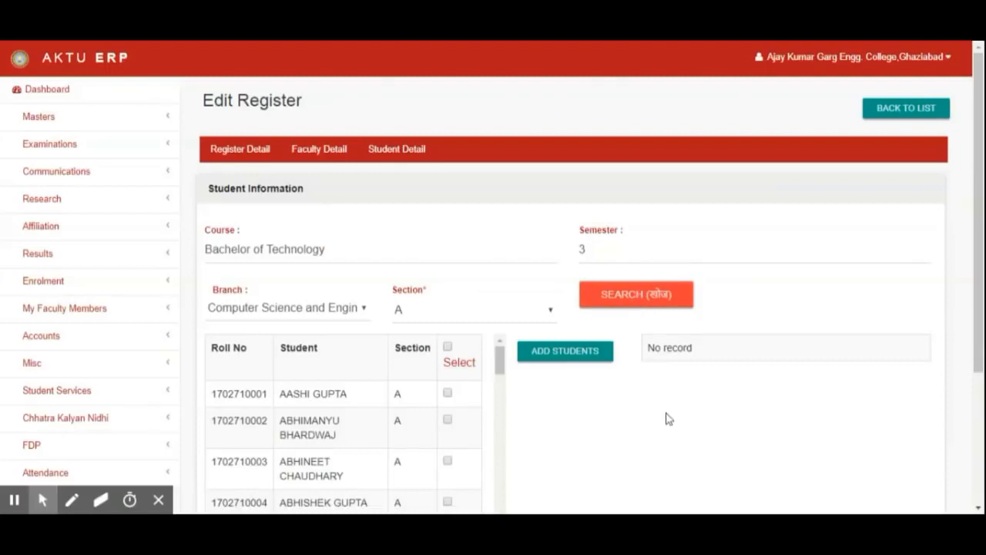
- Select all section-A students and add them to the register
scroll(563, 435, down, 5)
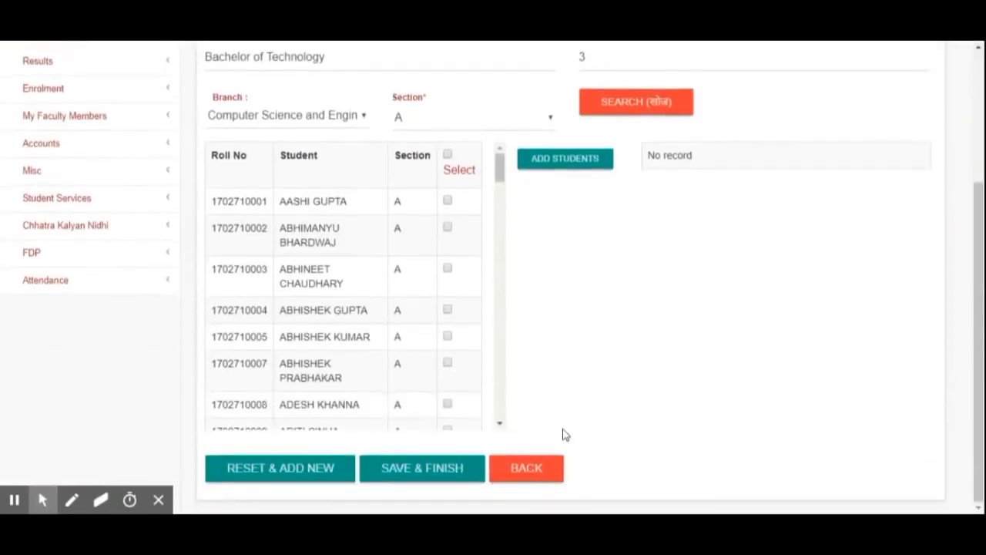
scroll(502, 171, down, 20)
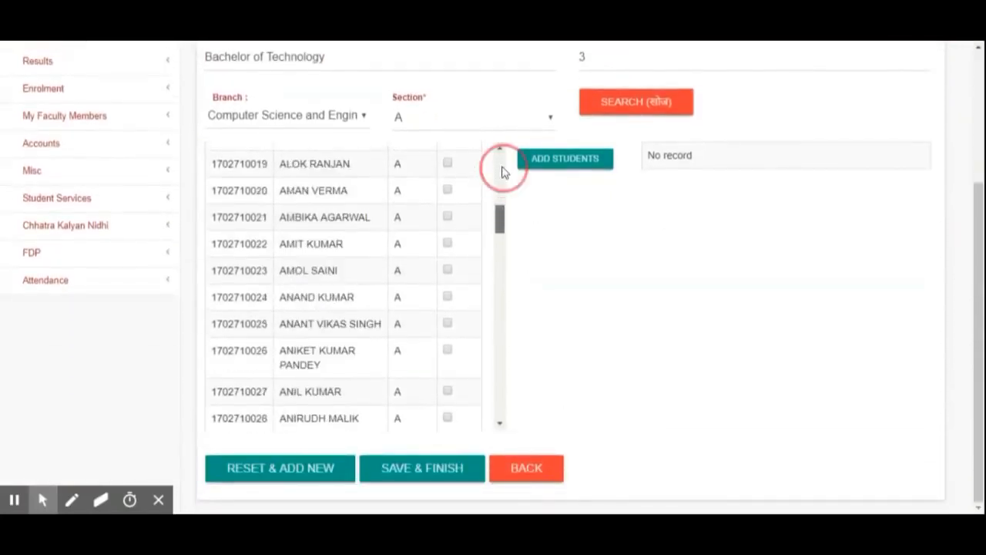
scroll(501, 171, up, 20)
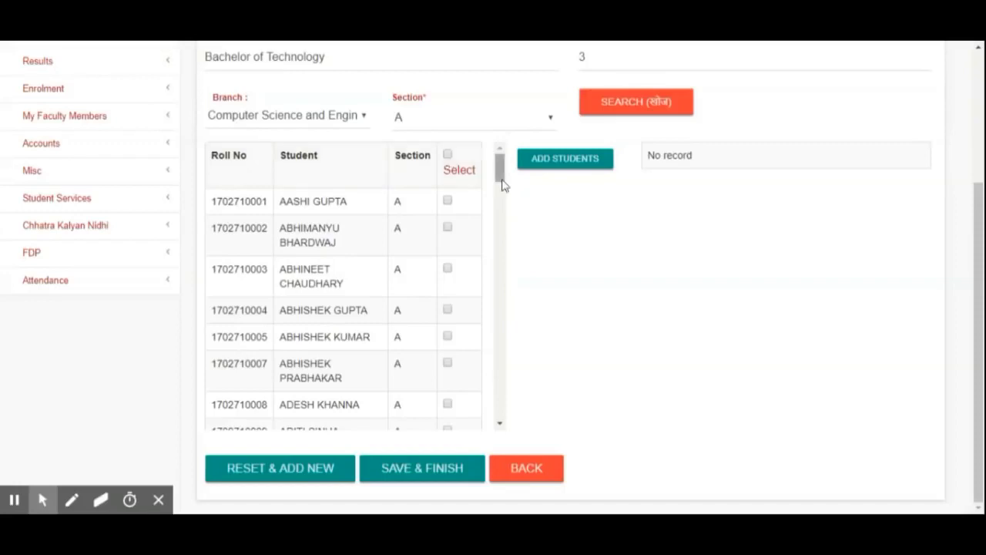
scroll(501, 171, down, 20)
scroll(499, 179, up, 20)
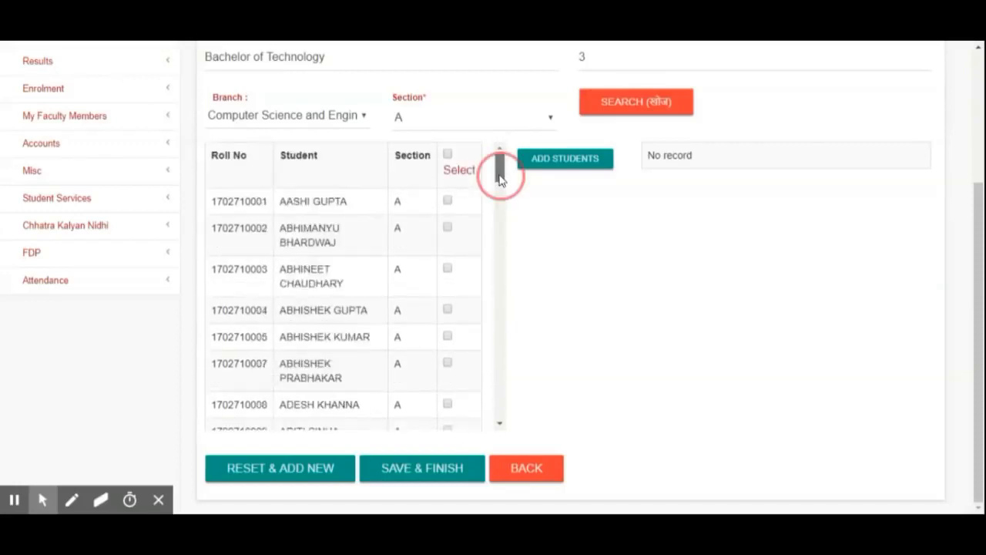
click(447, 155)
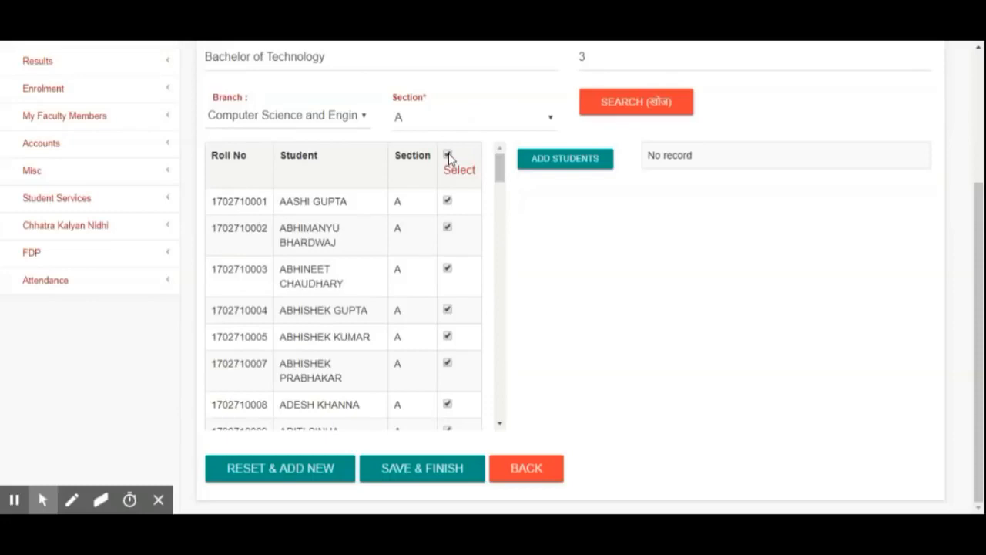
click(578, 163)
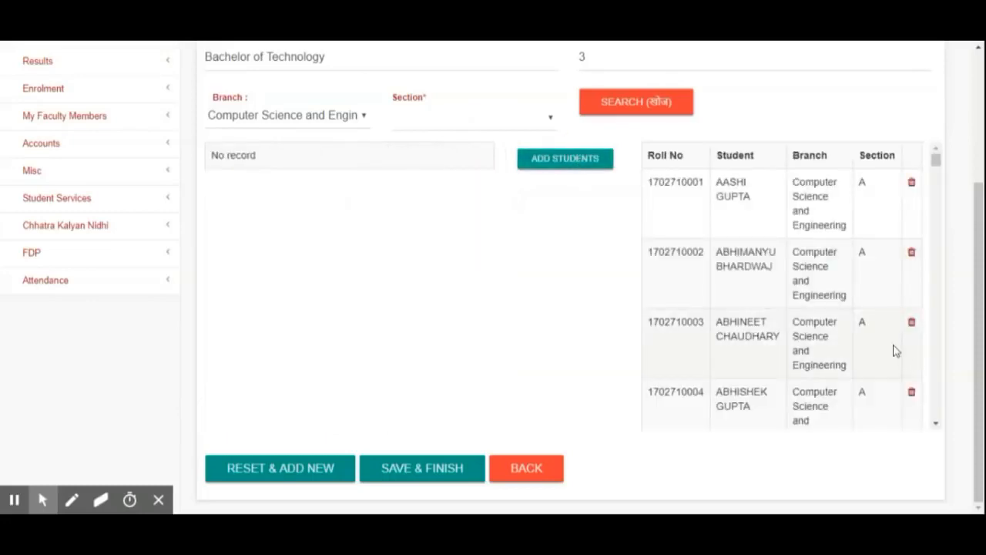
- Search section B students, tick several of them, and add them to the register
scroll(894, 348, down, 5)
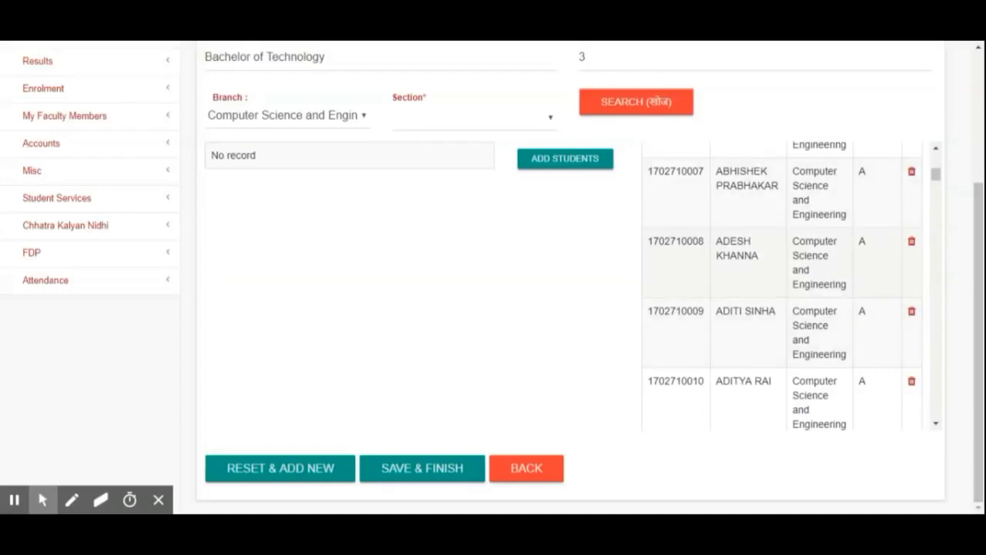
click(543, 127)
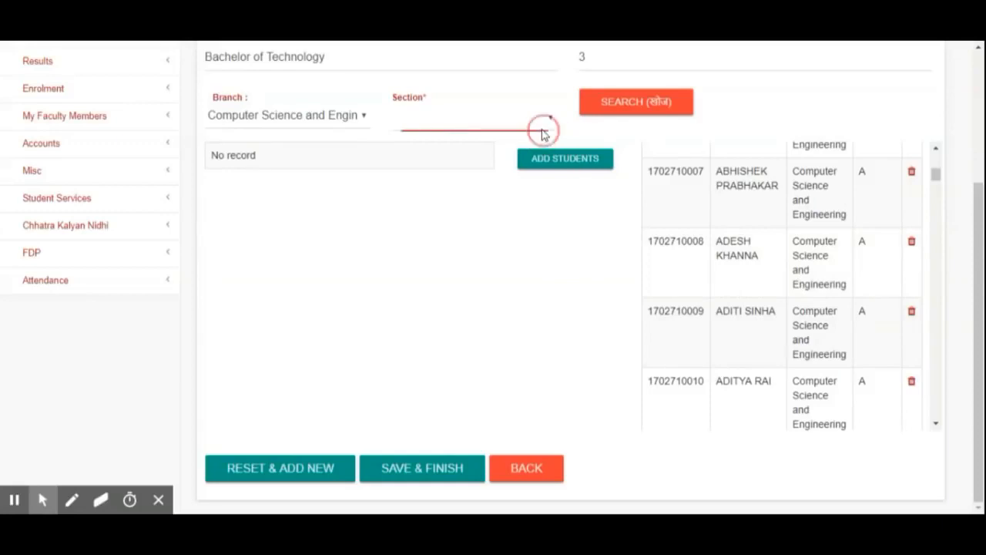
click(528, 172)
click(620, 106)
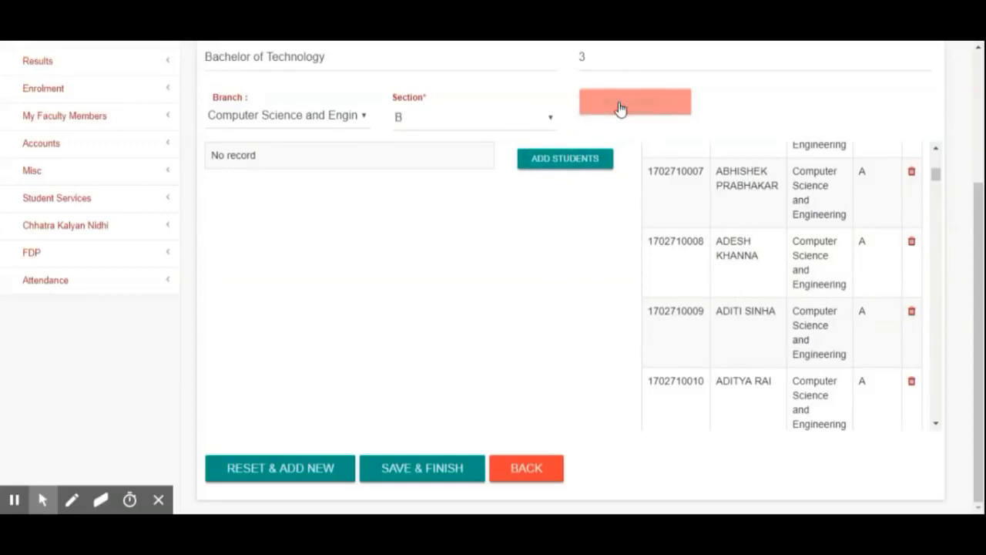
click(447, 226)
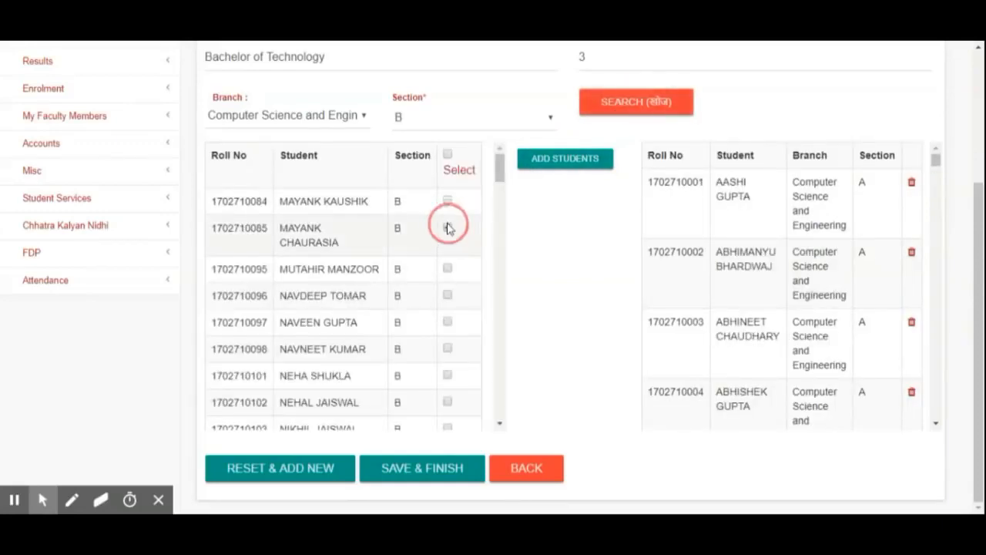
click(448, 269)
click(447, 322)
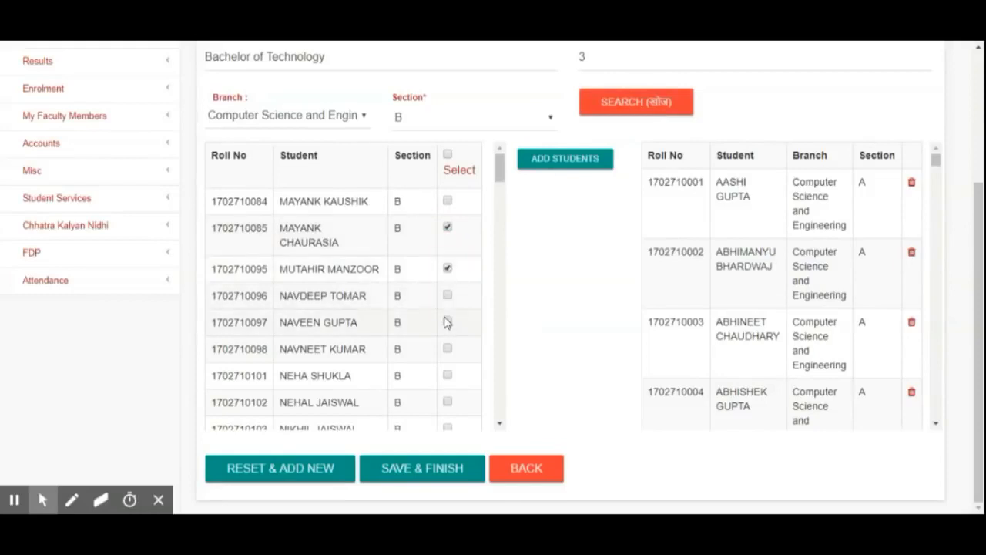
click(448, 349)
click(572, 161)
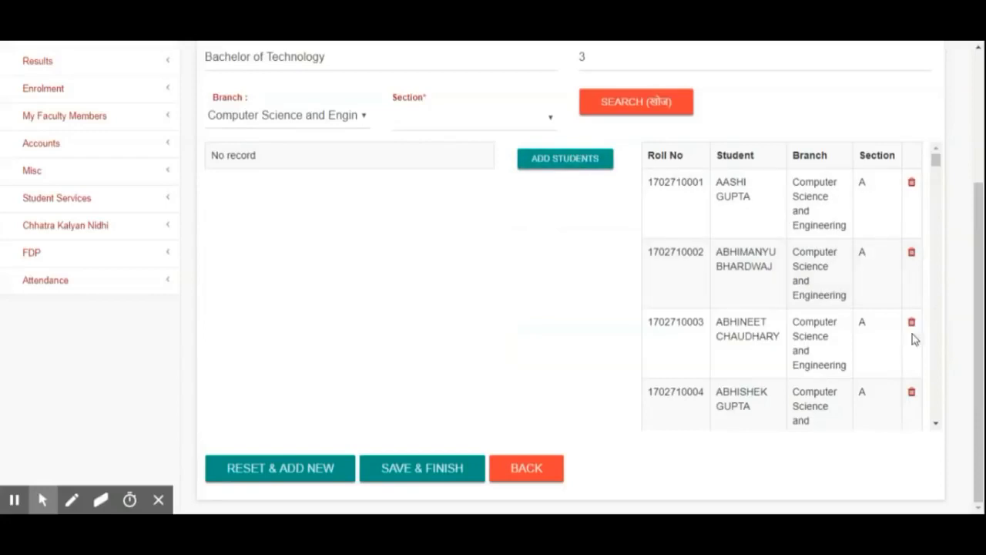
- Remove the second and third students from the register's added student list
scroll(910, 336, down, 3)
click(911, 248)
click(910, 253)
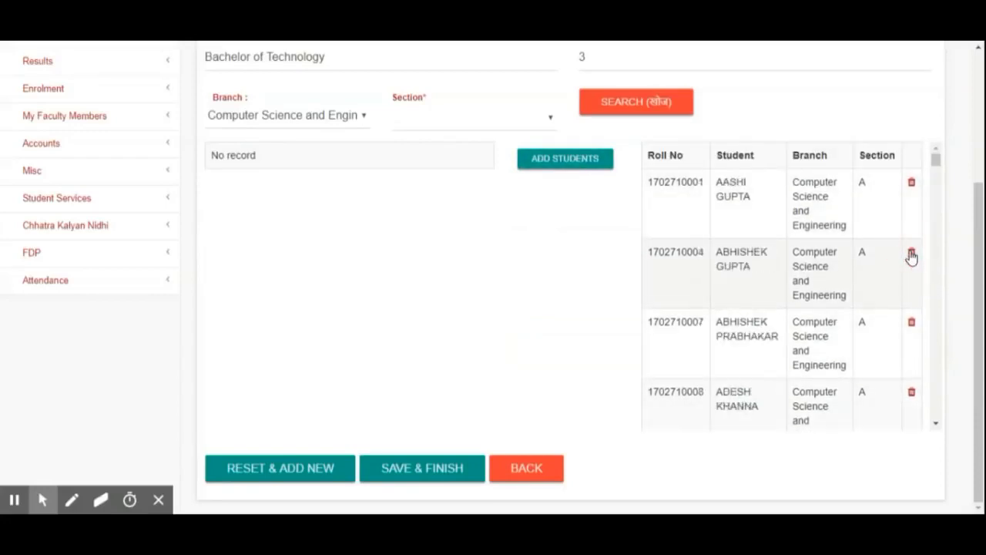
- Save and finish the register's student list
scroll(895, 343, down, 8)
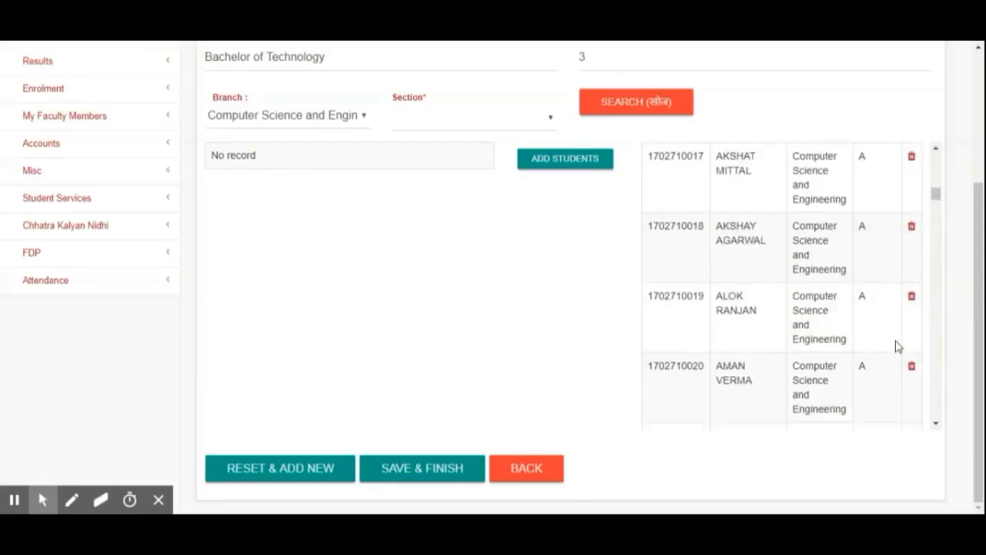
scroll(938, 195, down, 20)
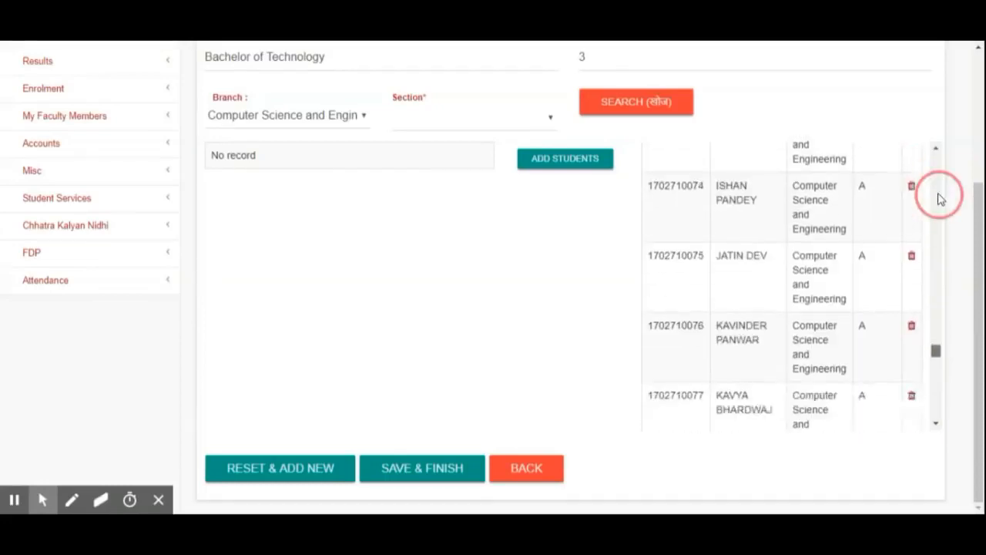
scroll(938, 199, up, 15)
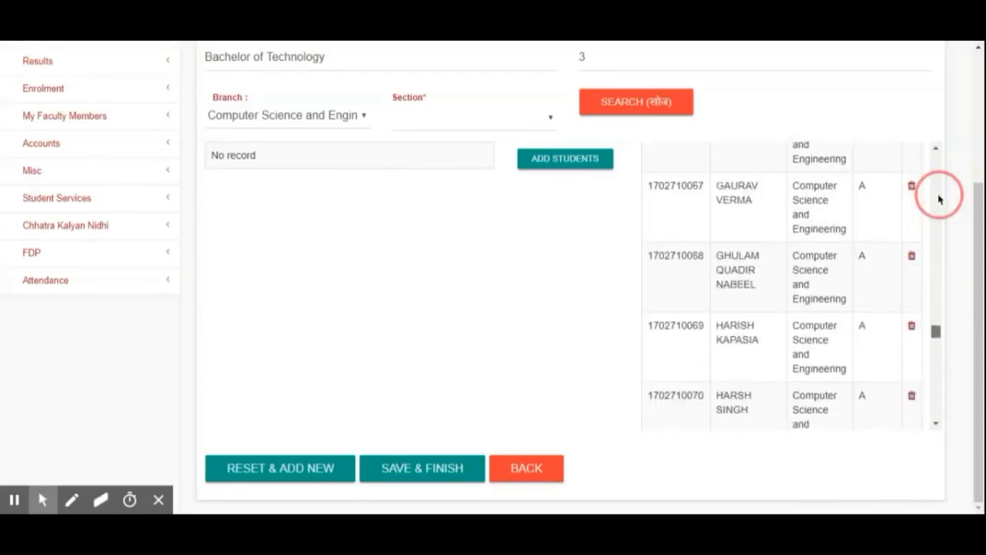
scroll(938, 198, up, 8)
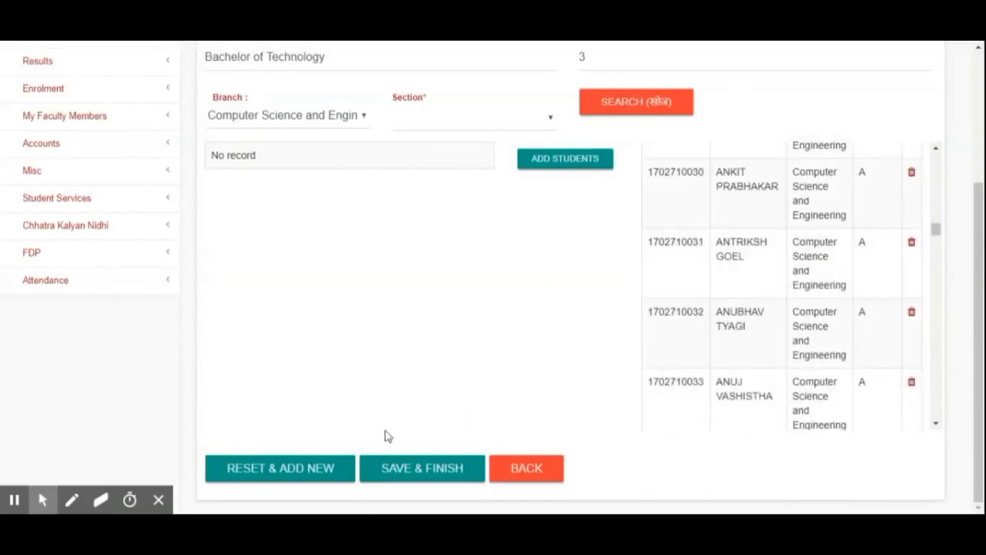
click(443, 480)
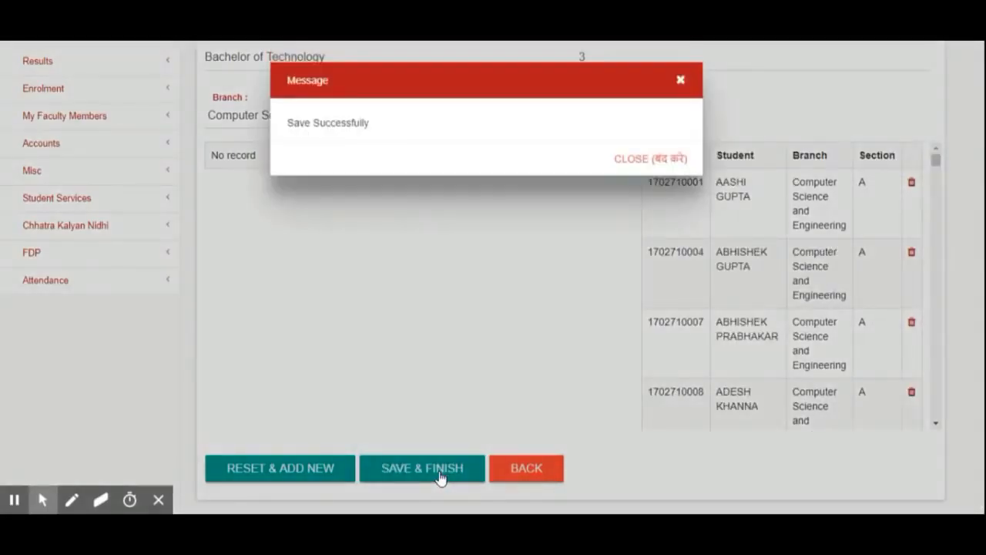
- Open the Mark Attendance form for register RCS301-A from the register list
click(651, 159)
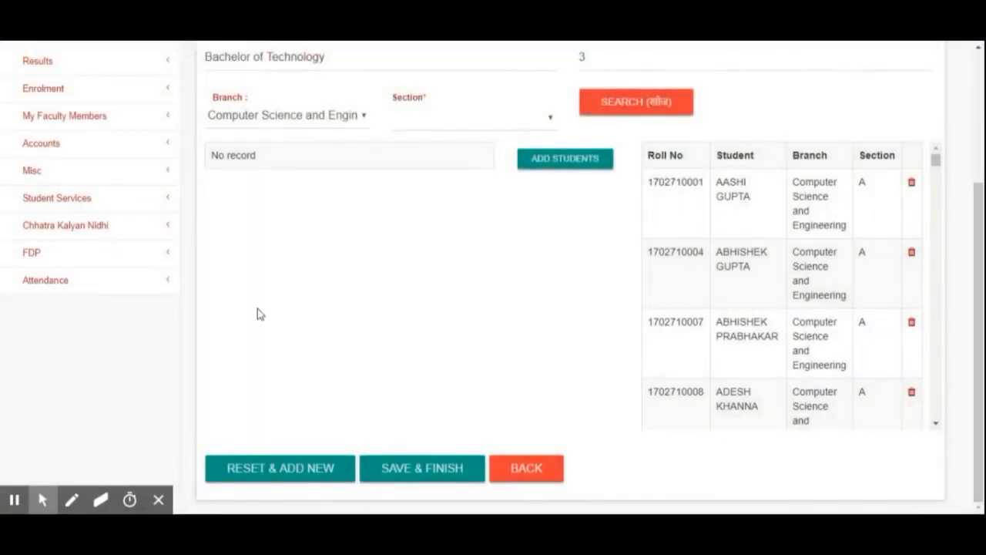
click(148, 282)
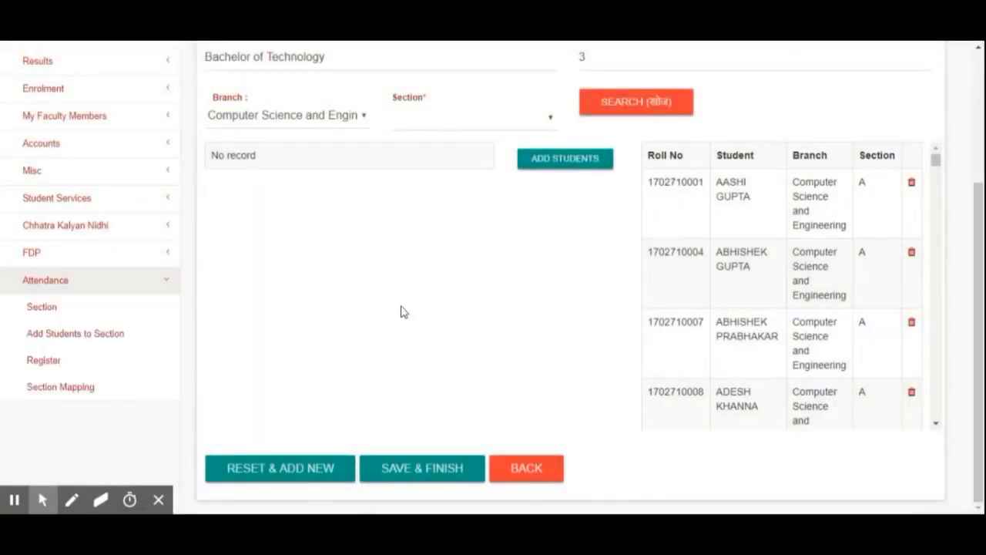
scroll(400, 312, up, 3)
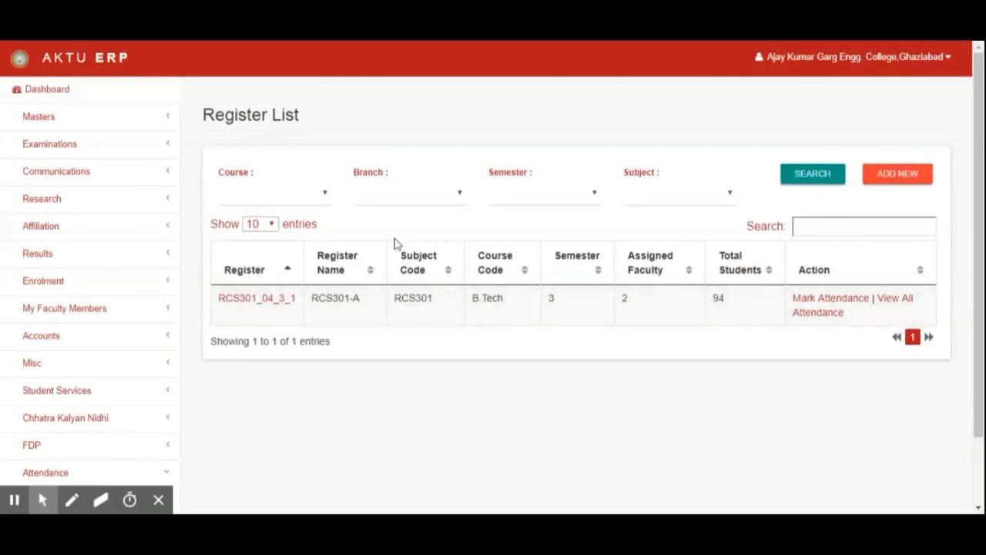
click(835, 304)
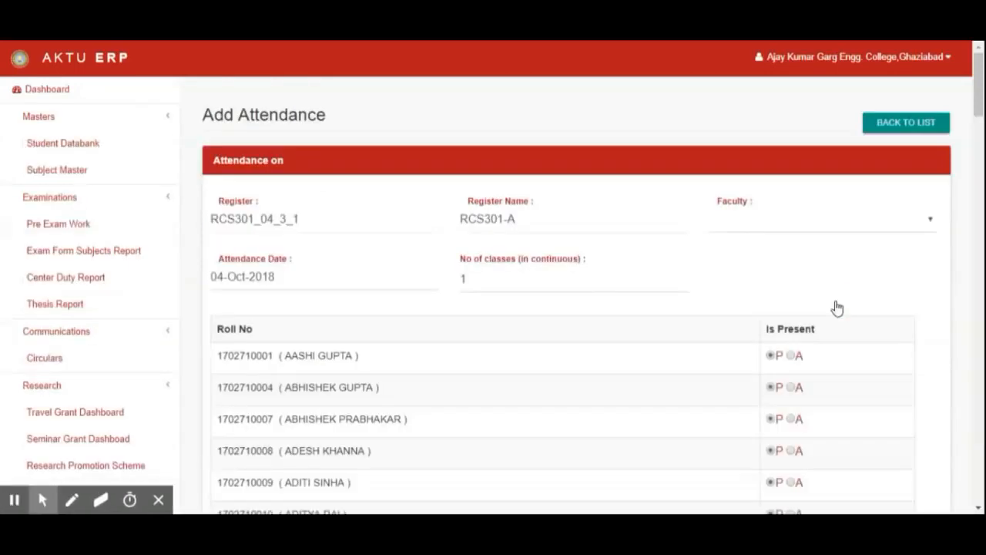
scroll(836, 307, down, 3)
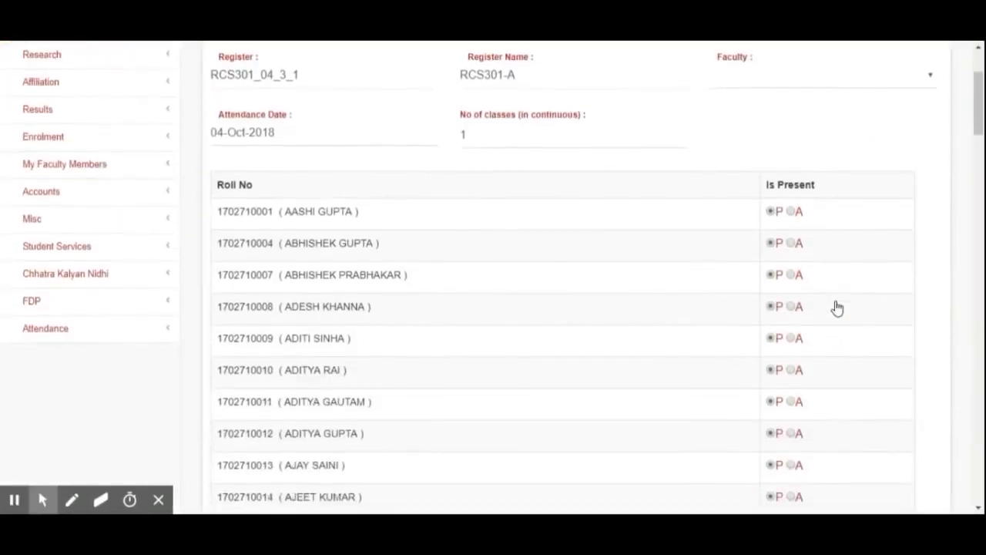
scroll(836, 307, up, 1)
drag(460, 114, 593, 108)
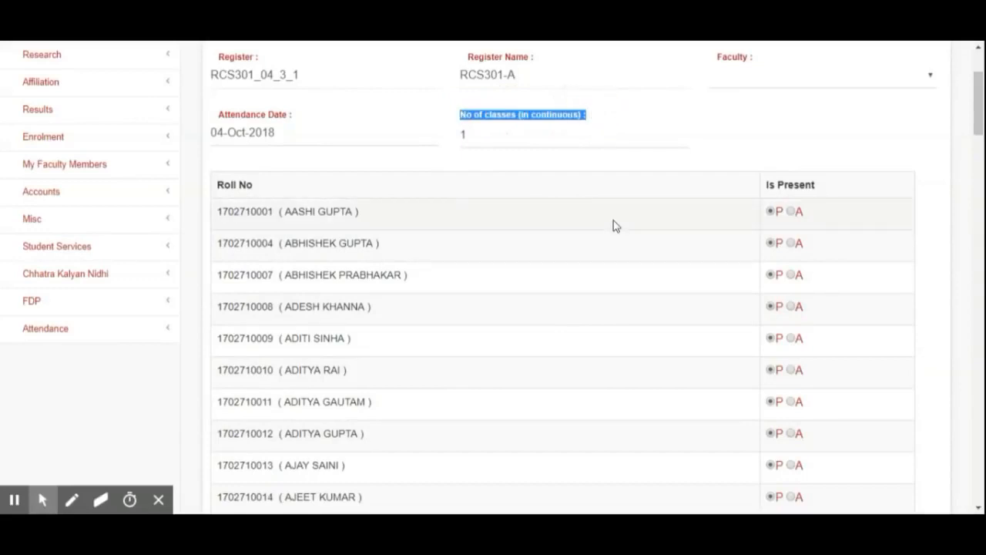
scroll(593, 345, up, 2)
click(638, 326)
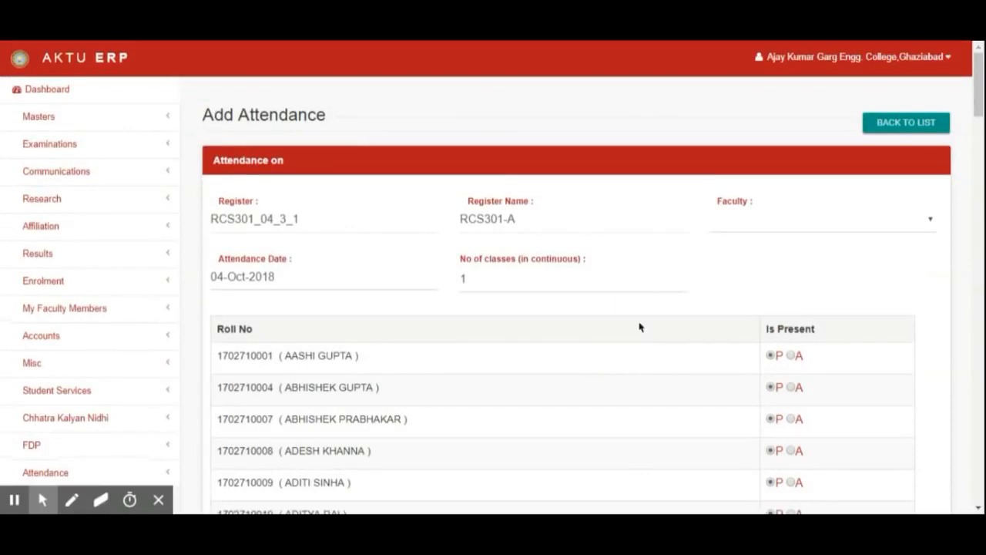
- Change the number of continuous classes to 2 and then back to 1
drag(465, 278, 460, 285)
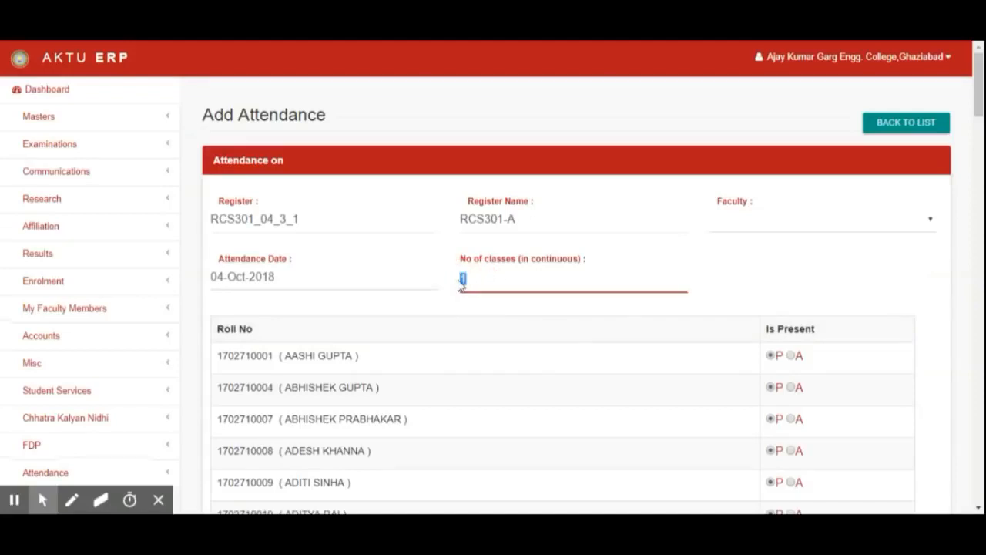
text(2)
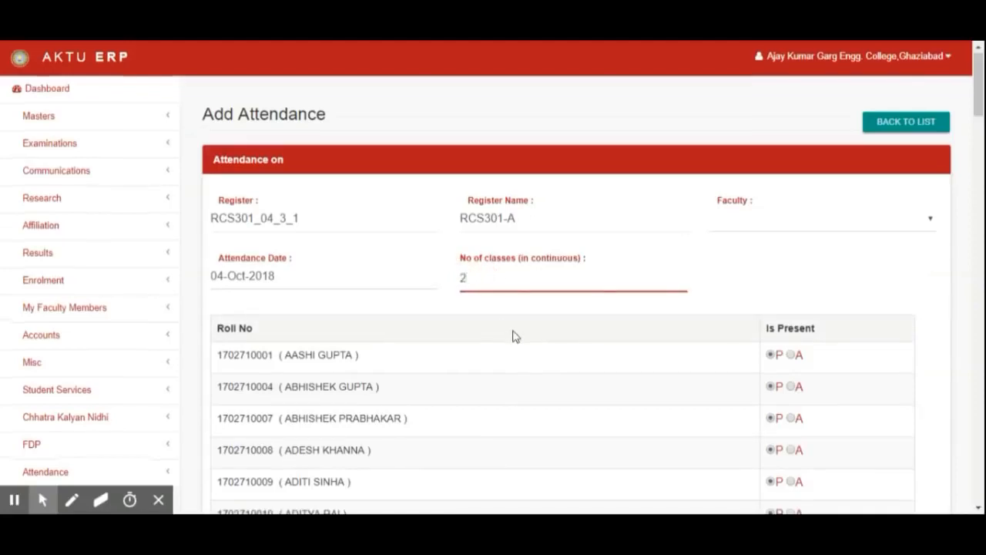
scroll(515, 336, down, 3)
key(BackSpace)
text(1)
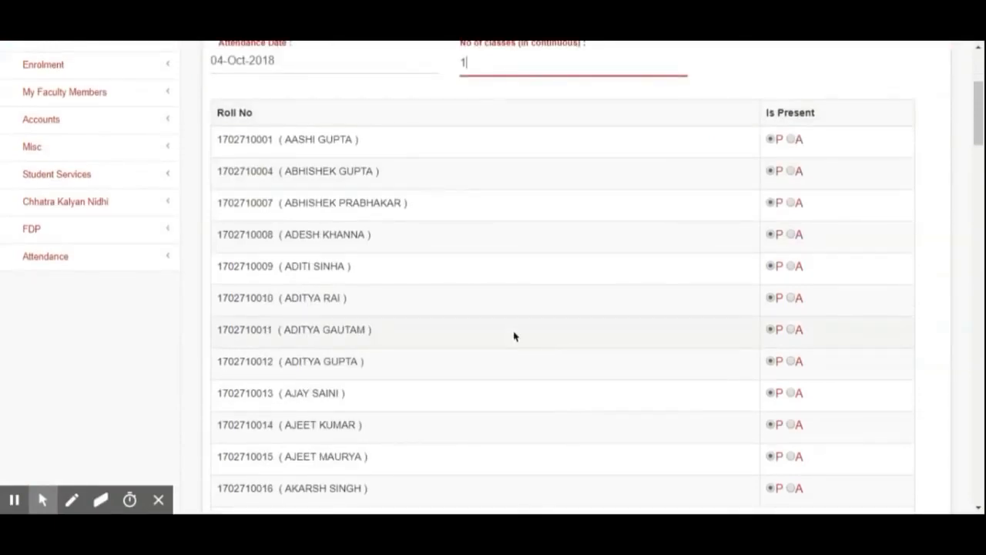
- Mark four students absent in the middle of the list and try to submit the attendance
scroll(515, 336, down, 15)
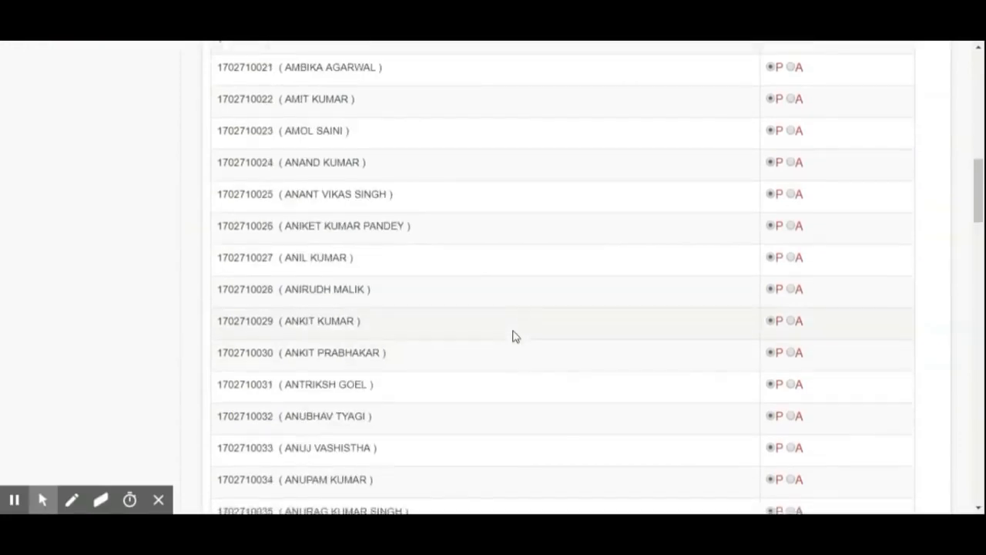
scroll(515, 336, down, 12)
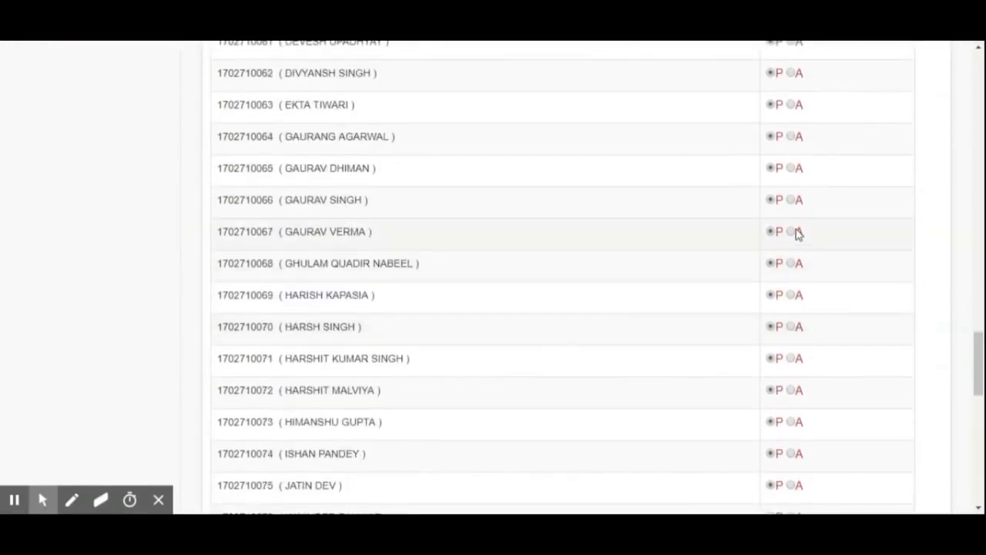
click(798, 241)
click(798, 270)
click(795, 74)
click(794, 421)
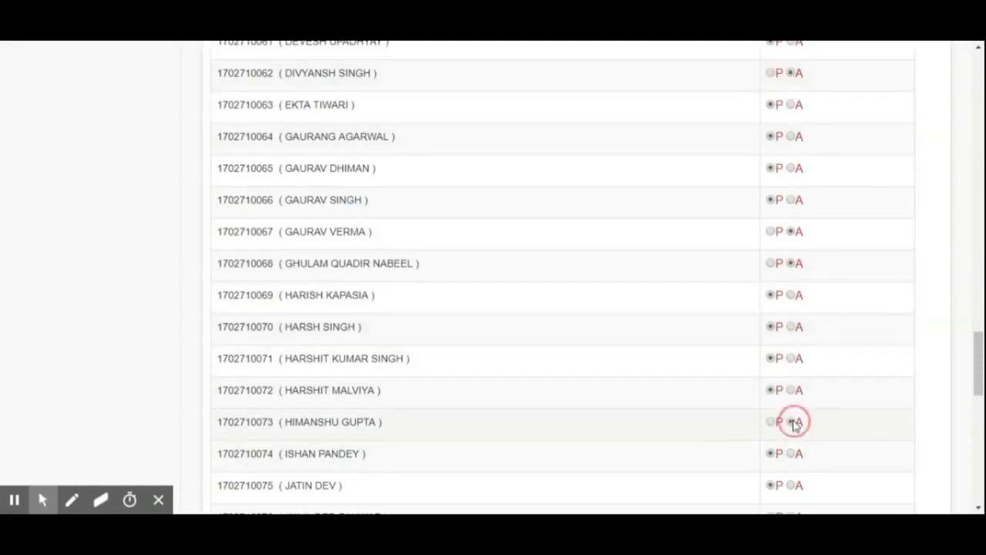
scroll(807, 443, down, 1)
scroll(806, 443, down, 10)
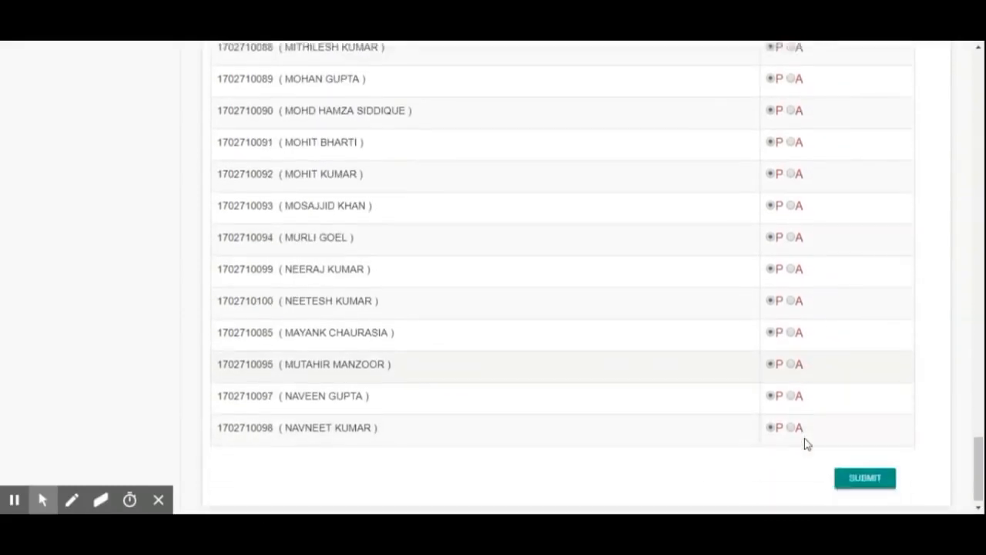
scroll(807, 446, down, 1)
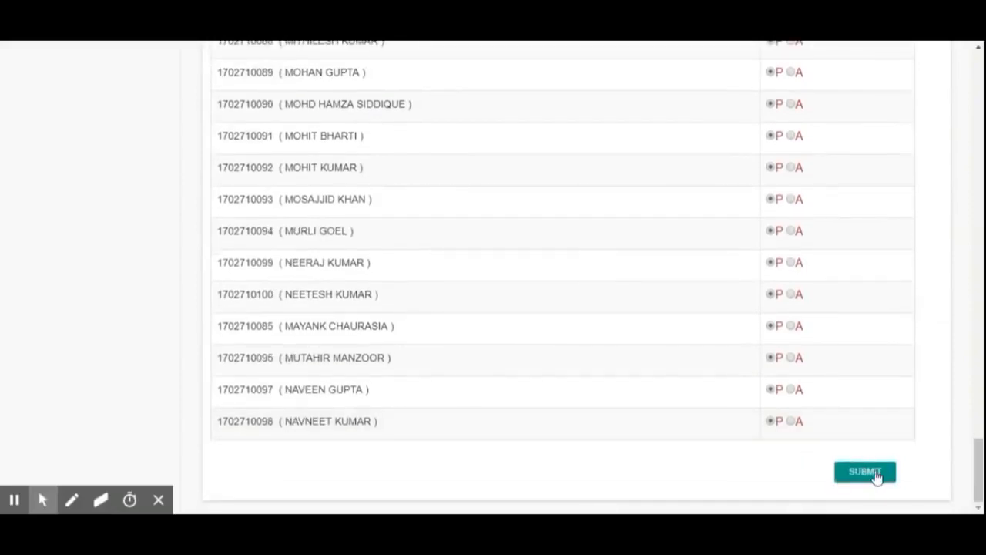
click(875, 476)
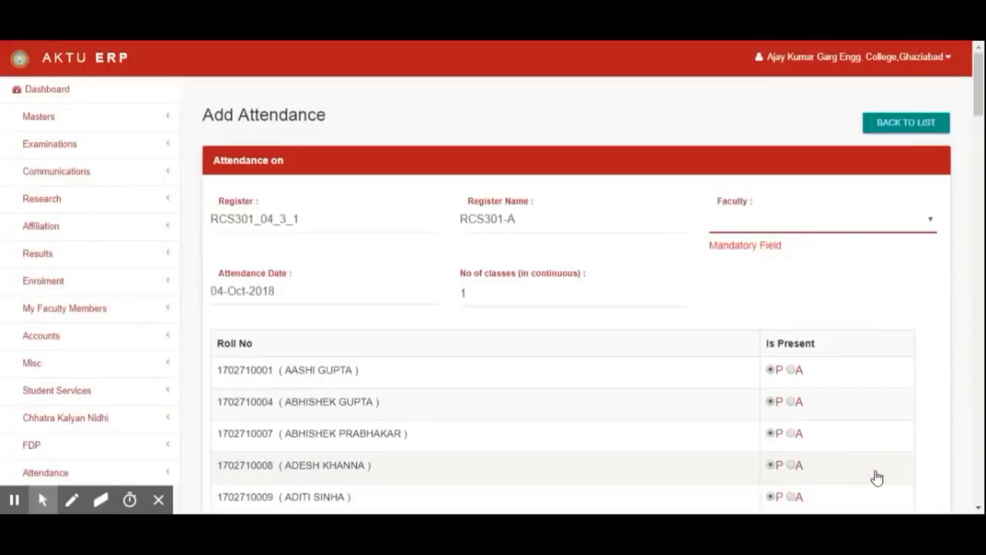
- Choose the register's faculty member in the Faculty field
click(794, 229)
click(793, 239)
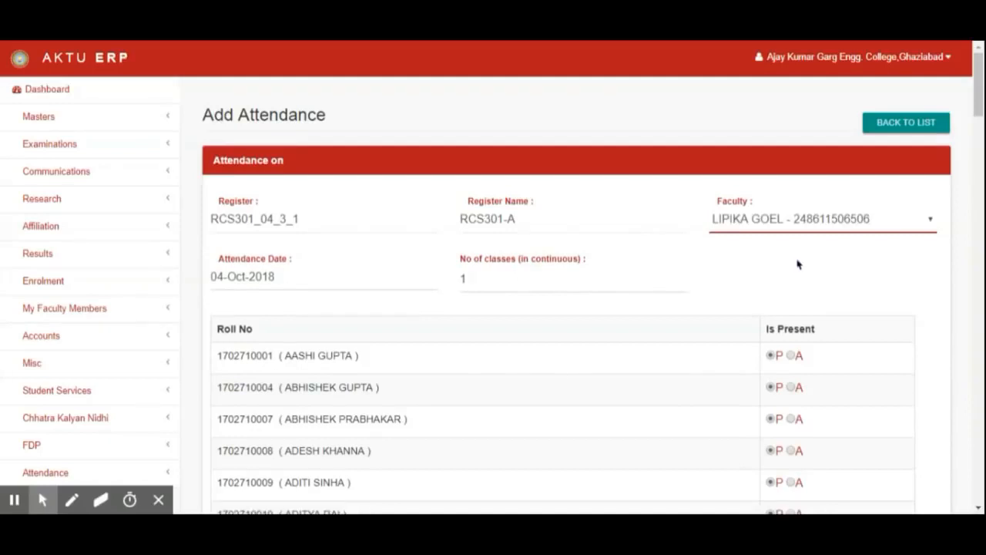
scroll(797, 263, down, 2)
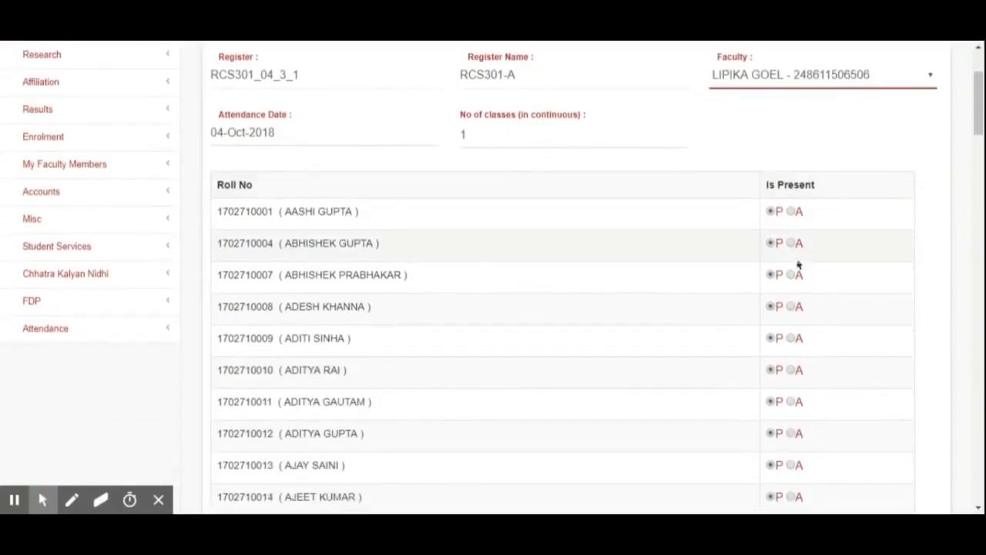
scroll(797, 264, down, 15)
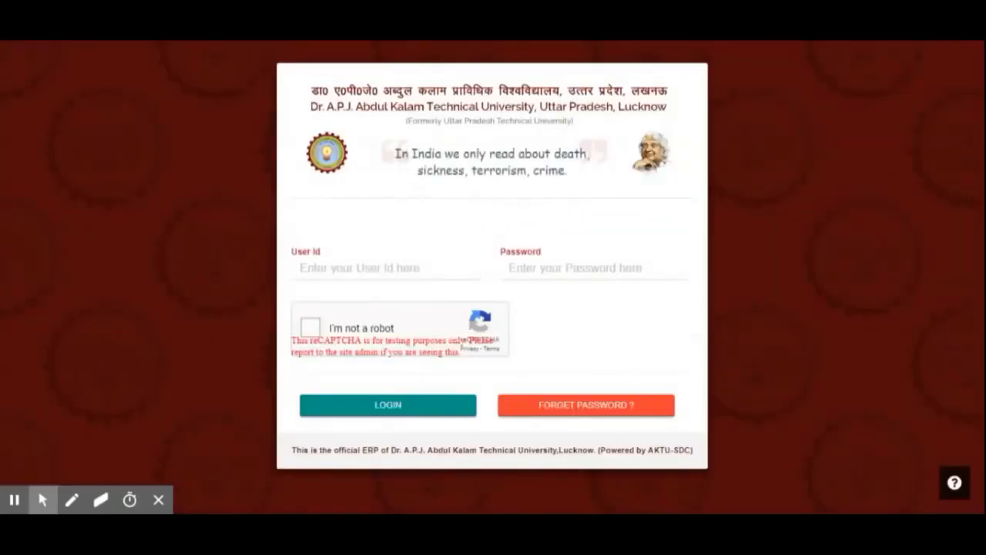
- Log in to the ERP as the faculty member with their user ID, account password and the captcha check
click(455, 269)
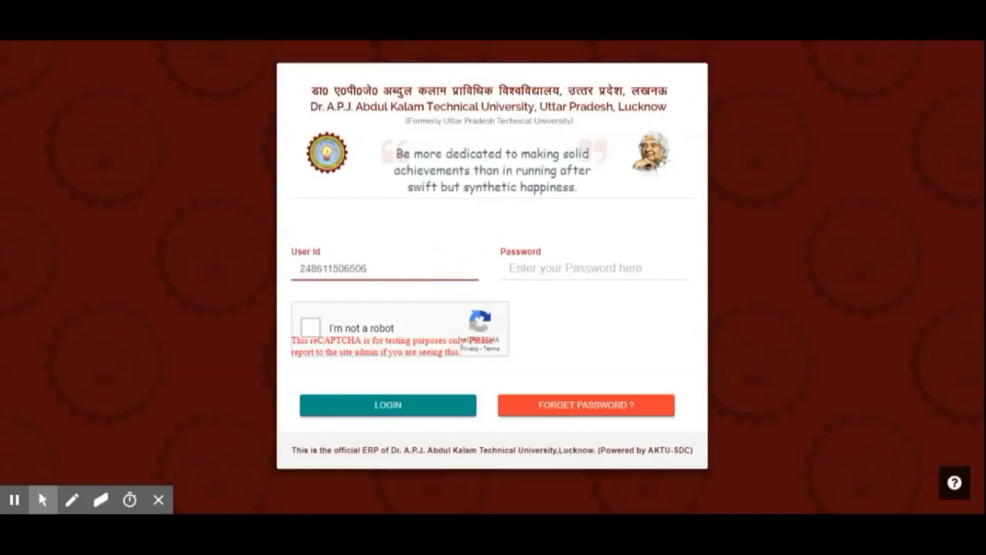
click(546, 268)
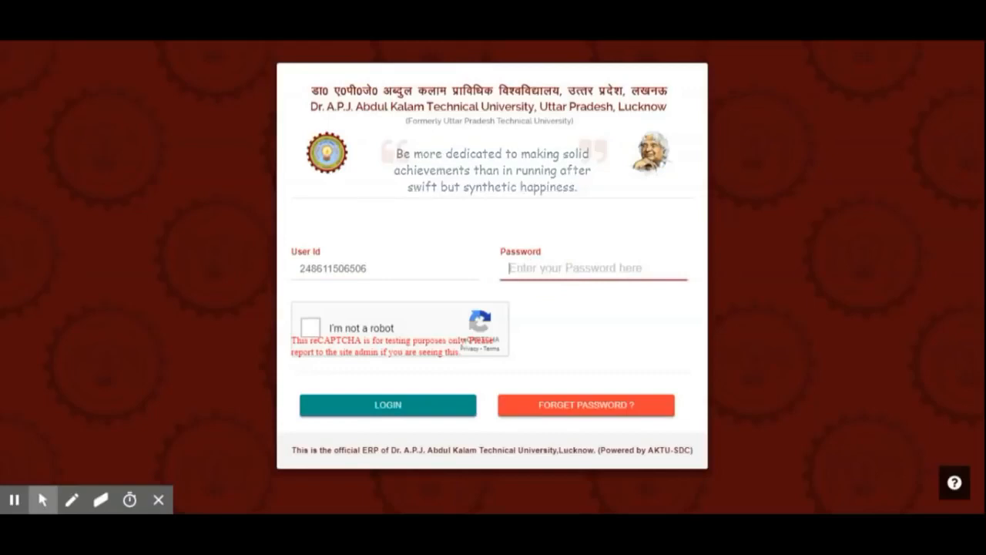
text(a)
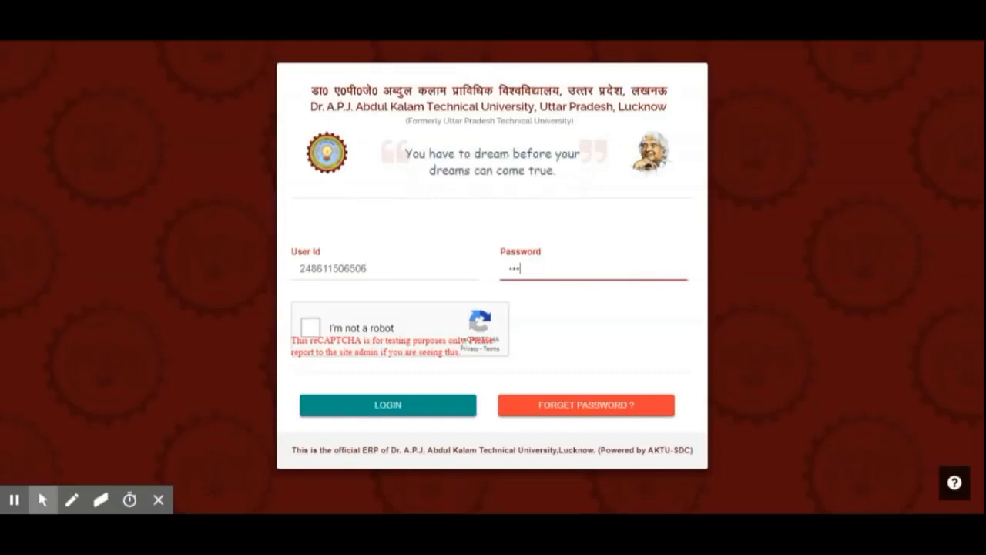
click(357, 330)
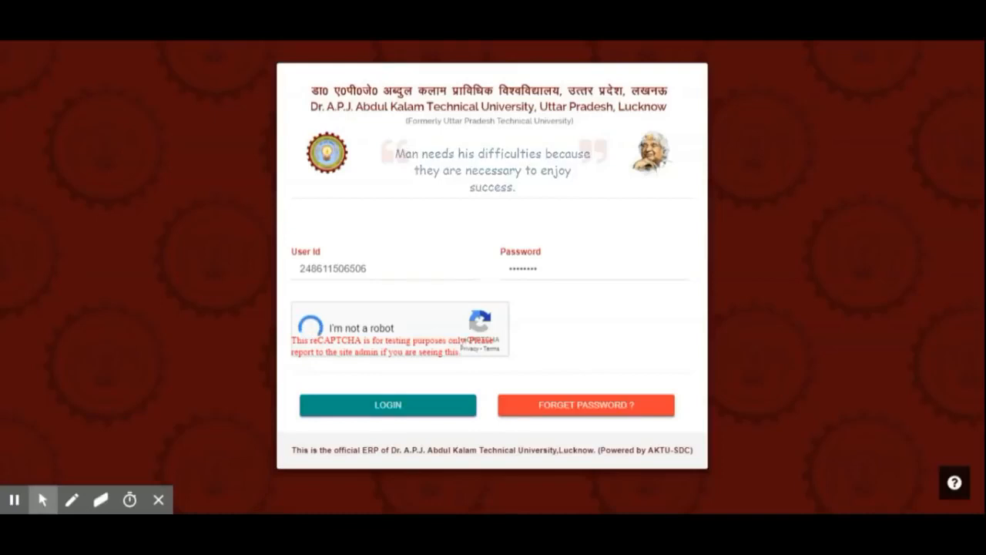
click(434, 404)
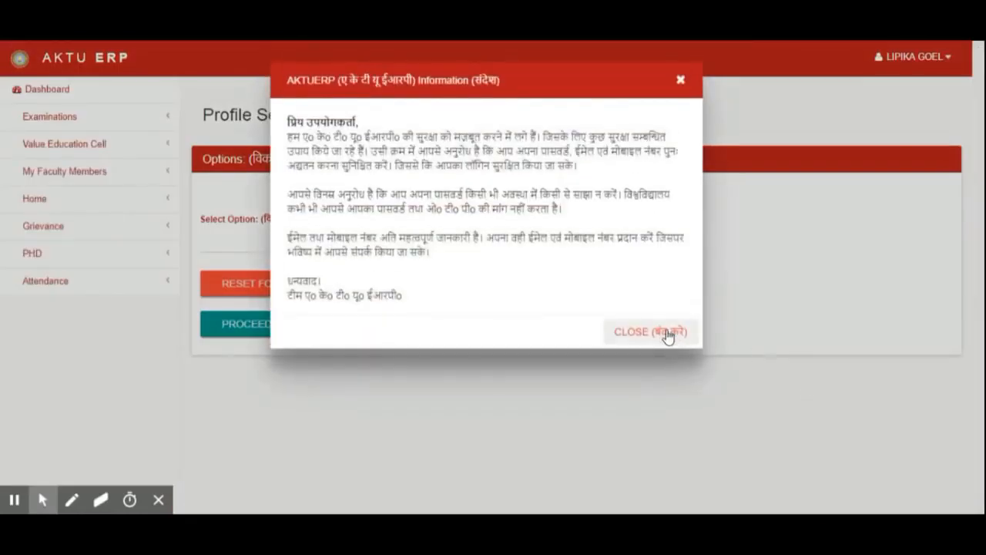
- Close the information notice and open the attendance register list
click(681, 322)
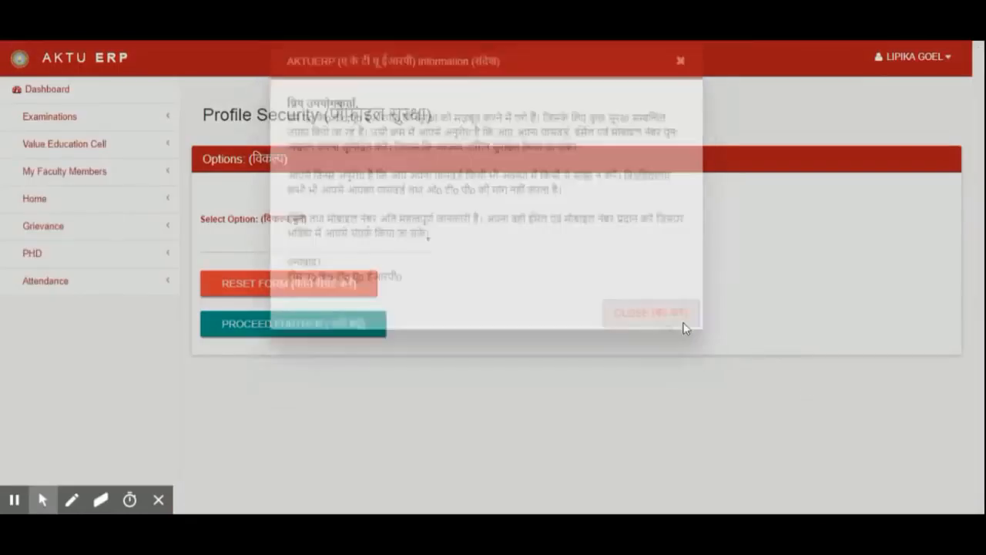
click(117, 289)
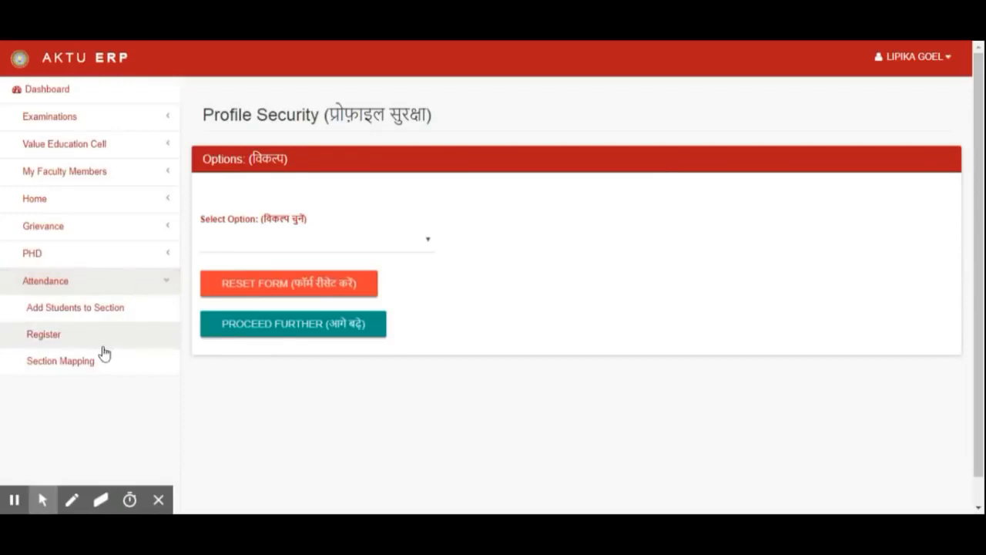
click(45, 339)
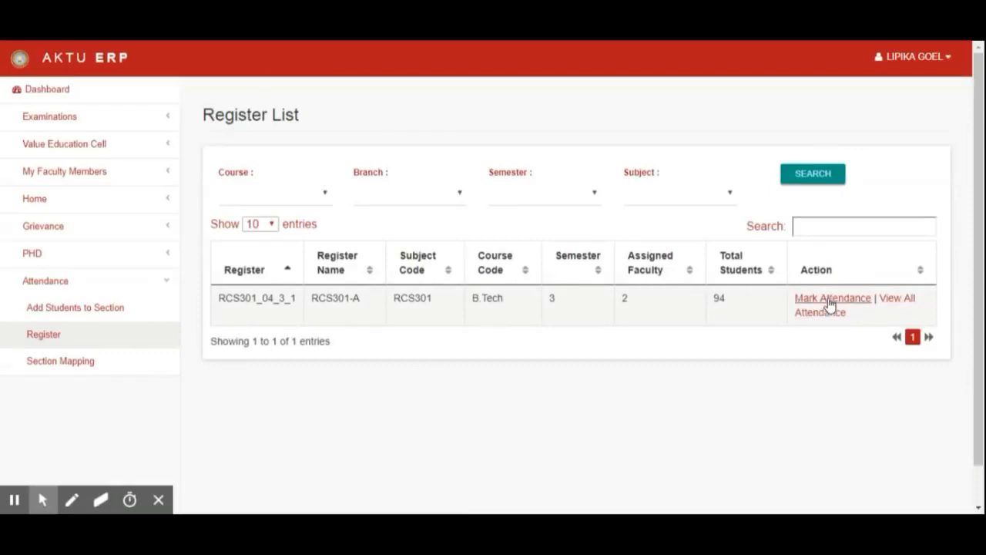
- Open the register's full attendance list and return to the register list
click(887, 305)
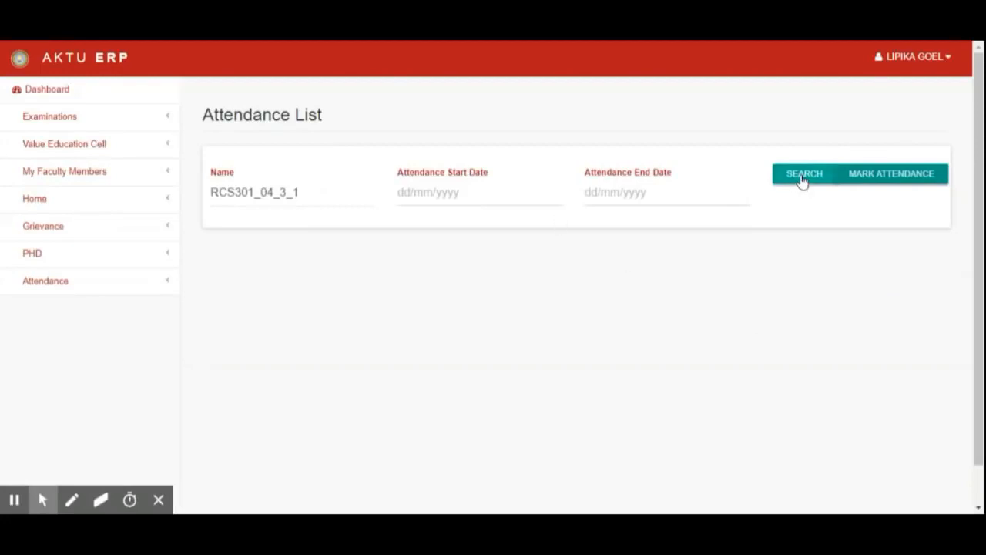
click(71, 283)
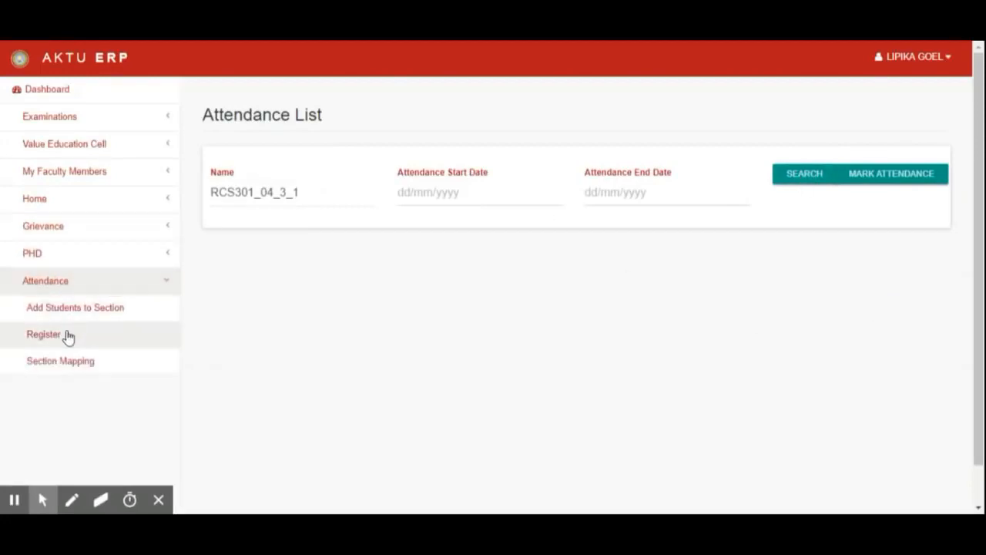
click(69, 336)
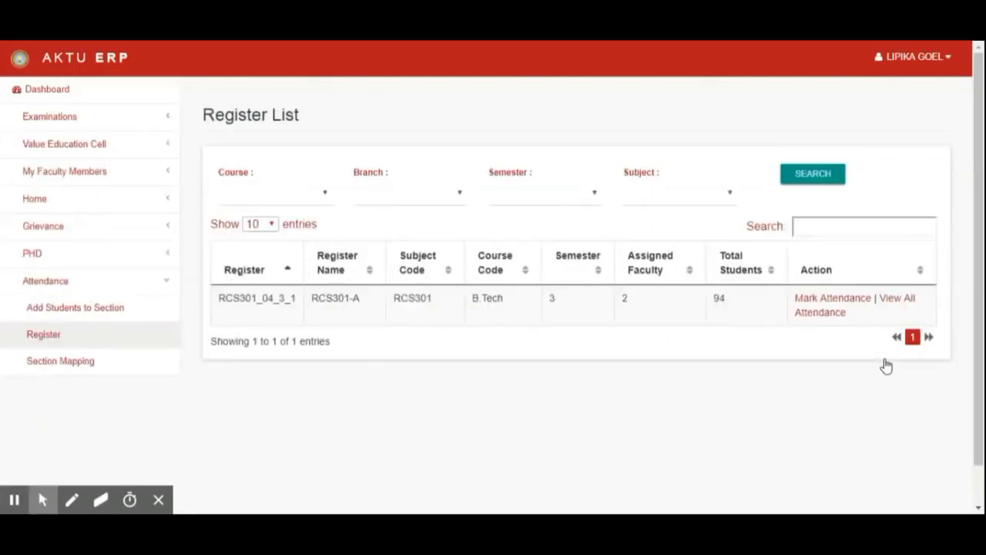
- Open Mark Attendance for register RCS301-A and set the attendance date to 01 October 2018
click(830, 304)
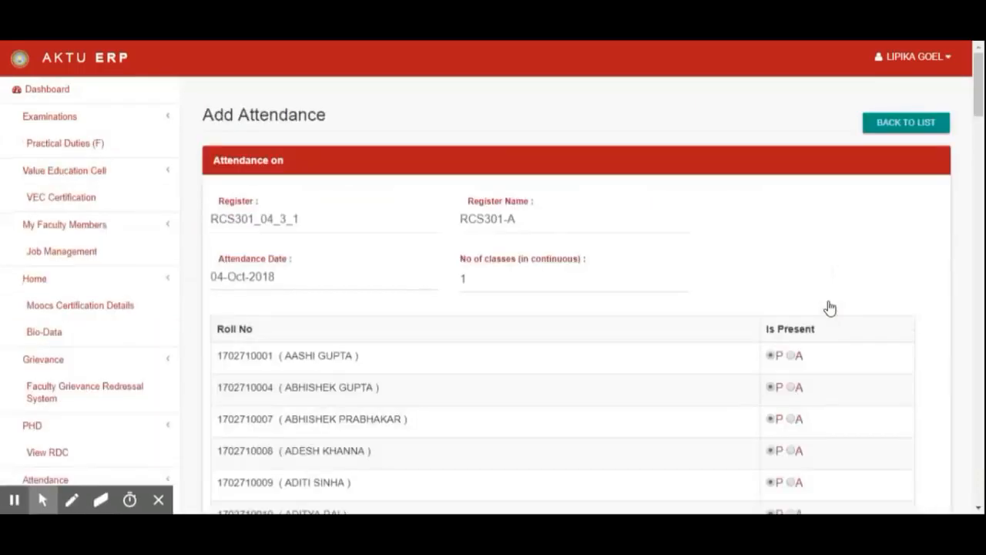
click(215, 275)
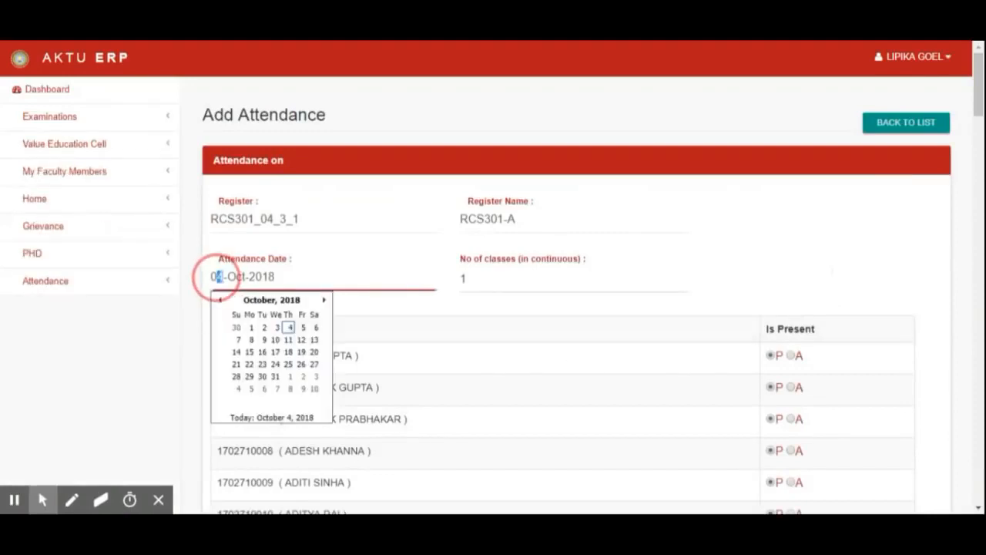
click(250, 330)
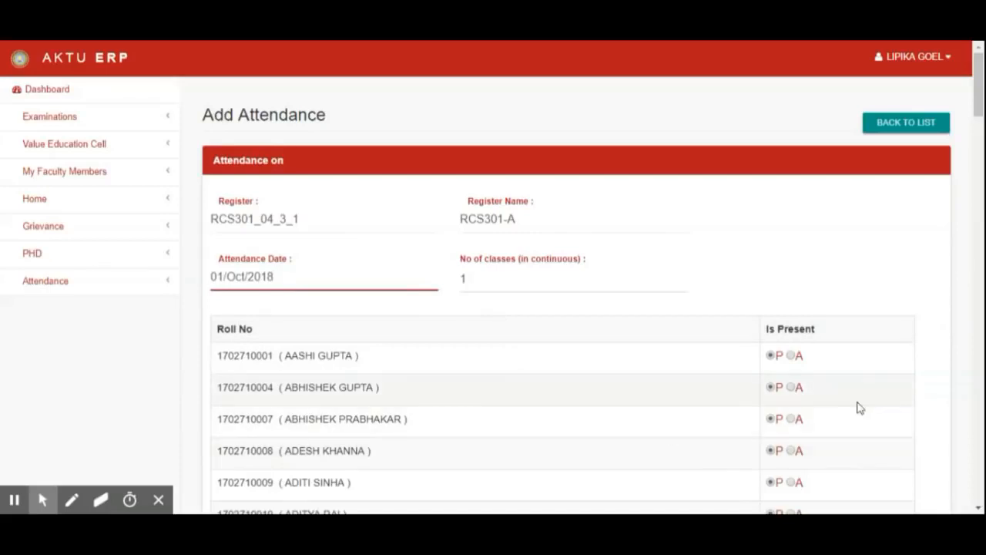
- Mark three students near the top of the list absent, submit the attendance, and return to the register
scroll(858, 407, down, 4)
click(793, 228)
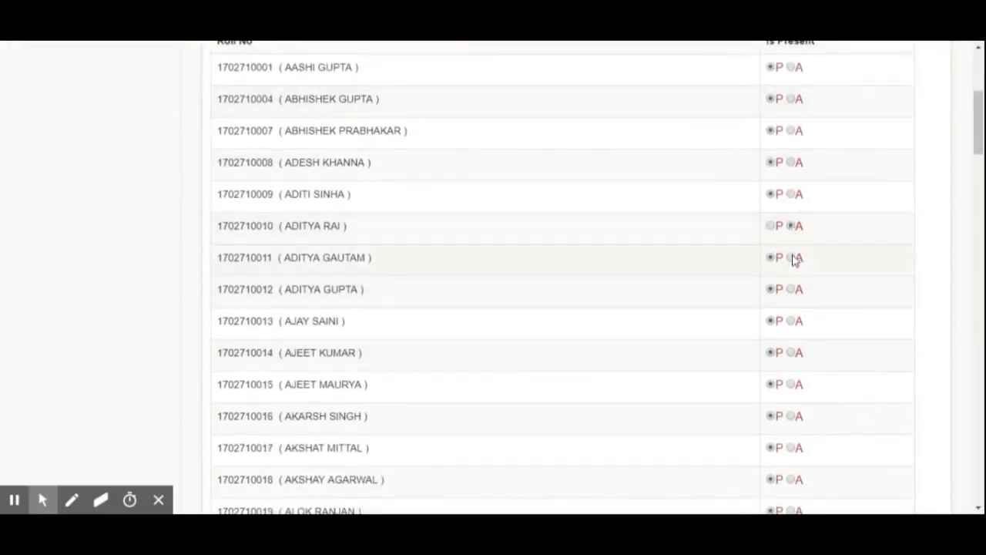
click(792, 415)
scroll(794, 420, down, 1)
scroll(795, 419, down, 5)
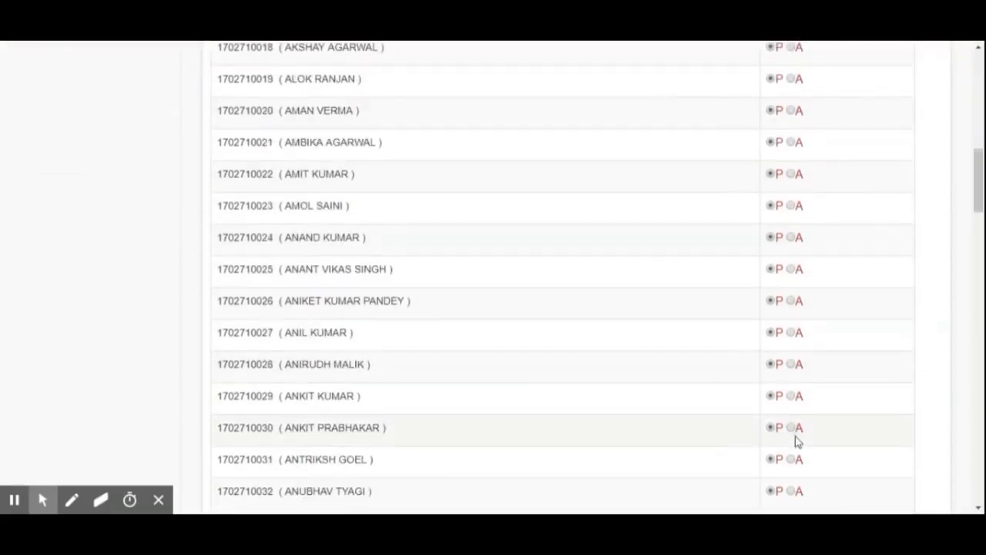
click(795, 429)
scroll(795, 433, down, 18)
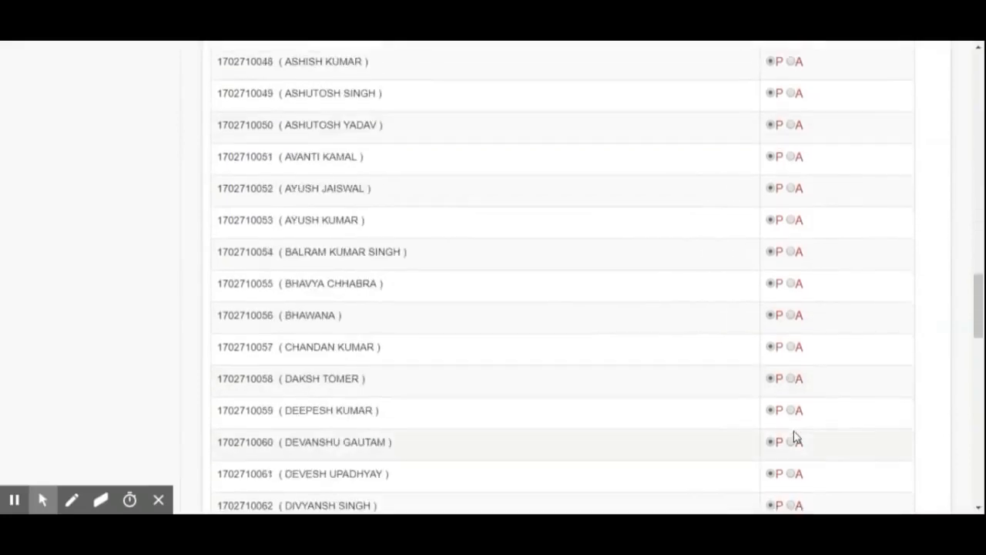
scroll(796, 435, down, 9)
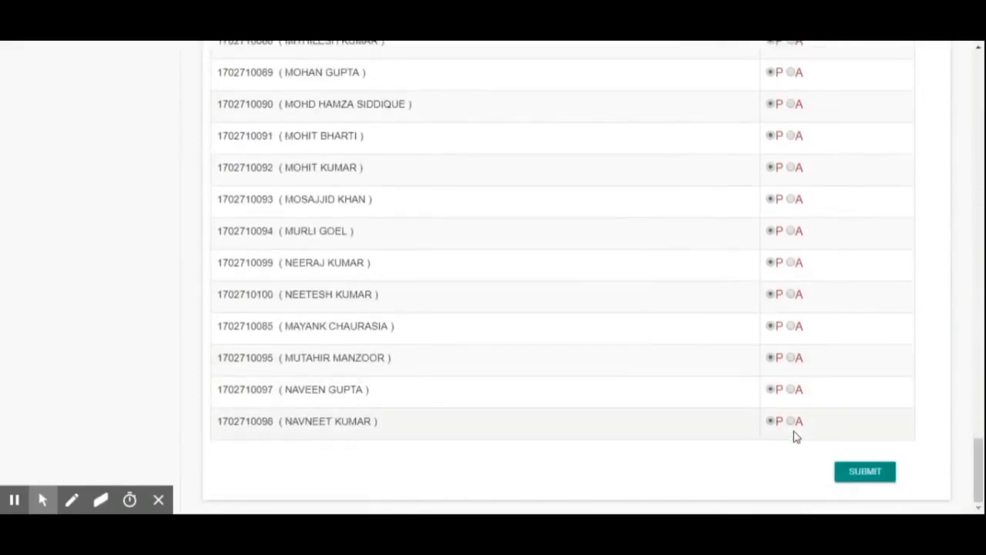
click(875, 473)
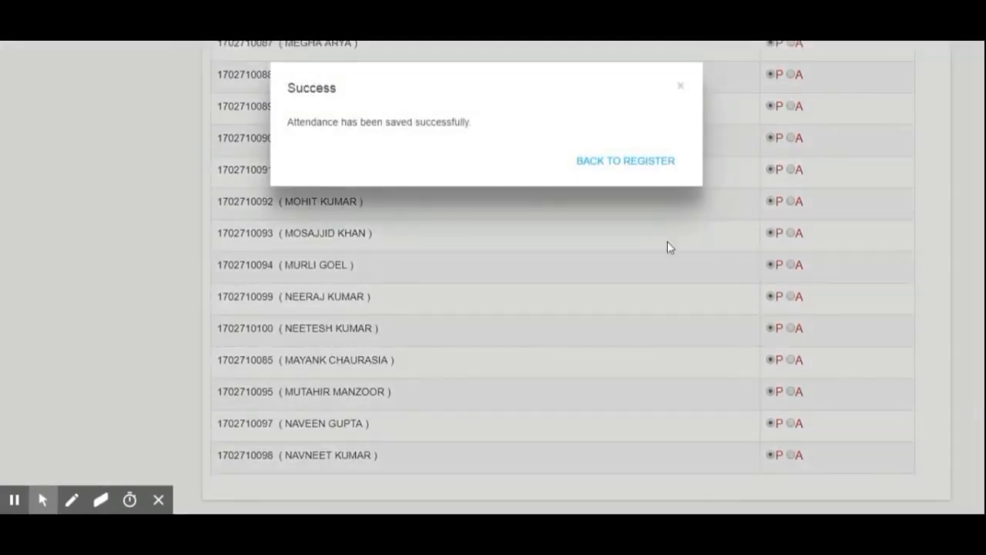
click(648, 173)
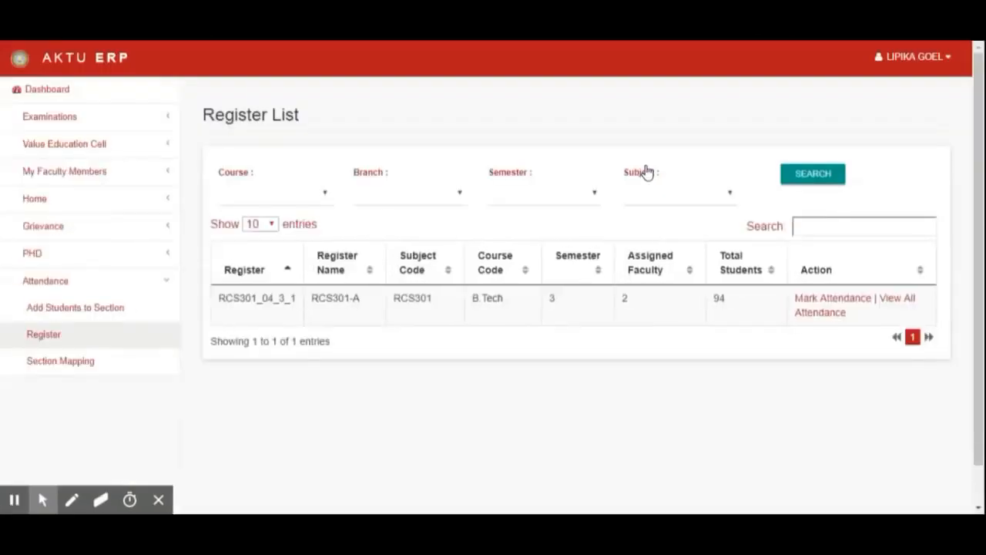
- Open the register's attendance list and view the saved 01-Oct-2018 attendance record
click(907, 299)
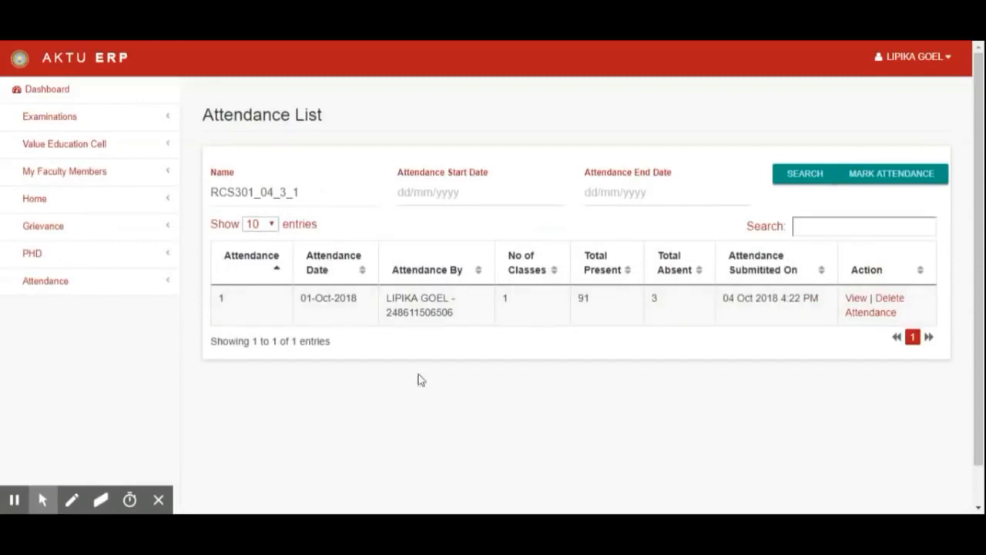
click(857, 302)
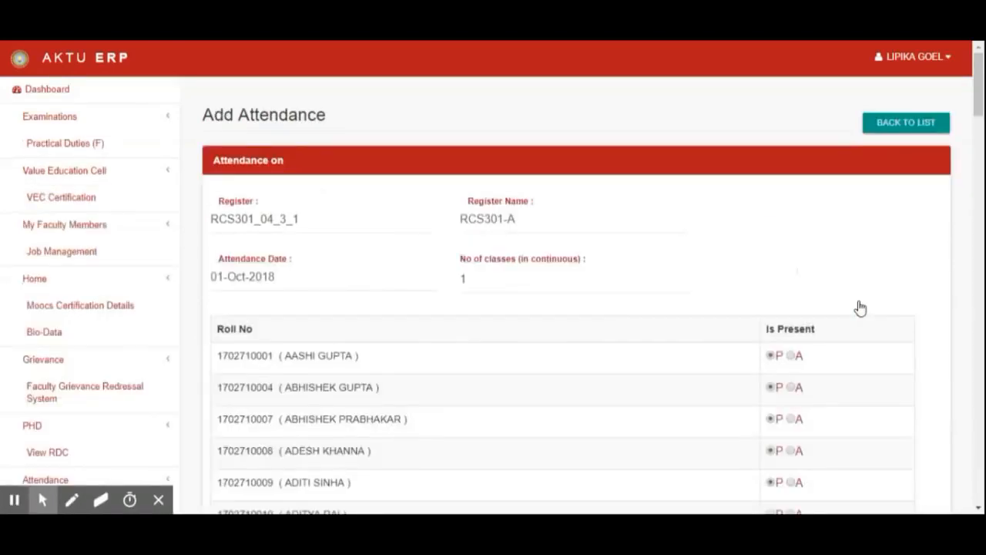
scroll(861, 307, down, 20)
scroll(860, 307, down, 16)
scroll(861, 307, up, 4)
scroll(860, 307, up, 20)
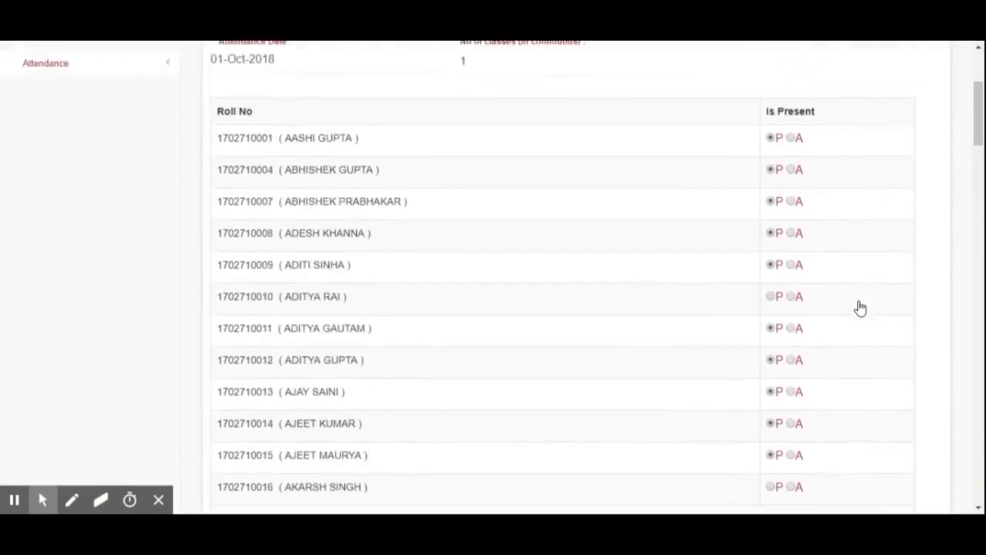
scroll(860, 308, up, 3)
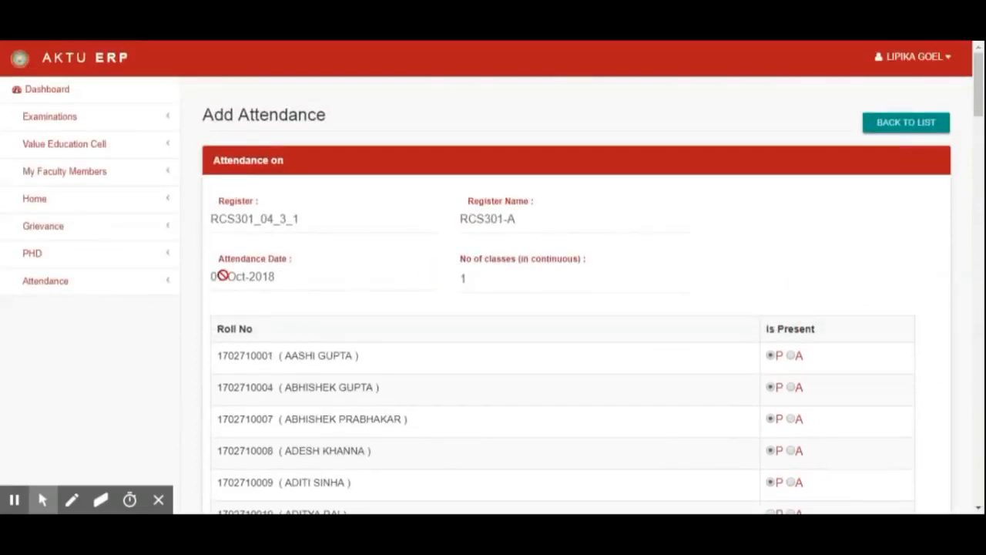
- Return to the attendance register list
click(137, 289)
click(45, 336)
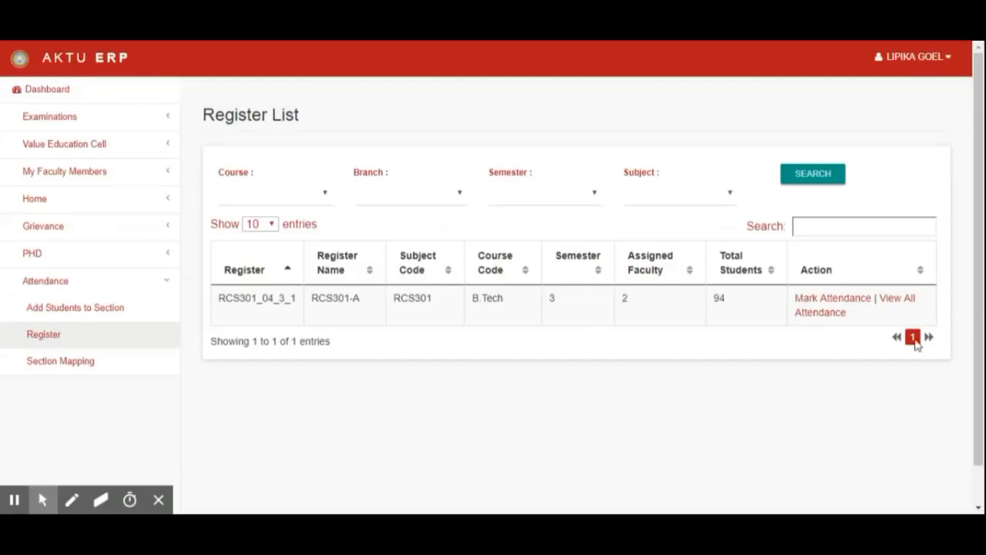
click(927, 61)
click(892, 178)
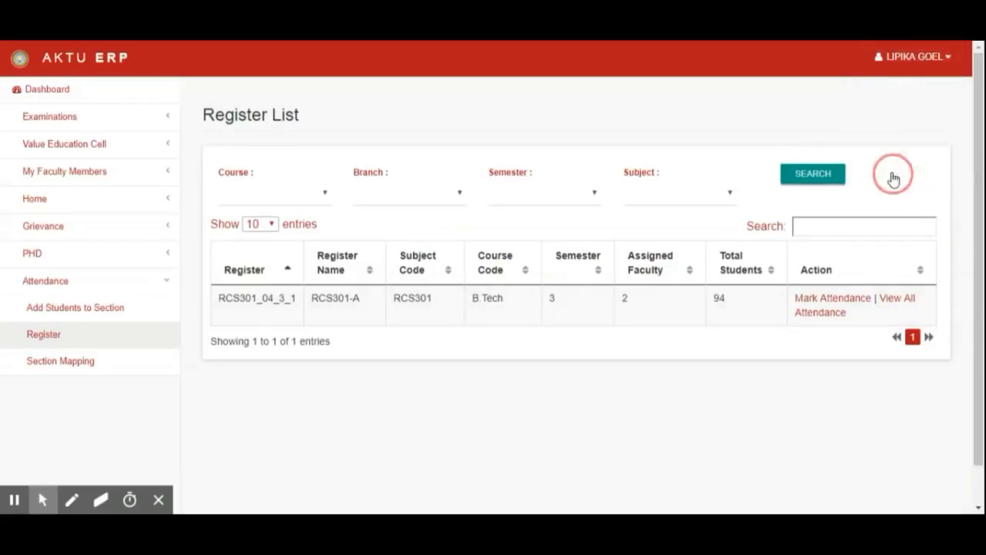